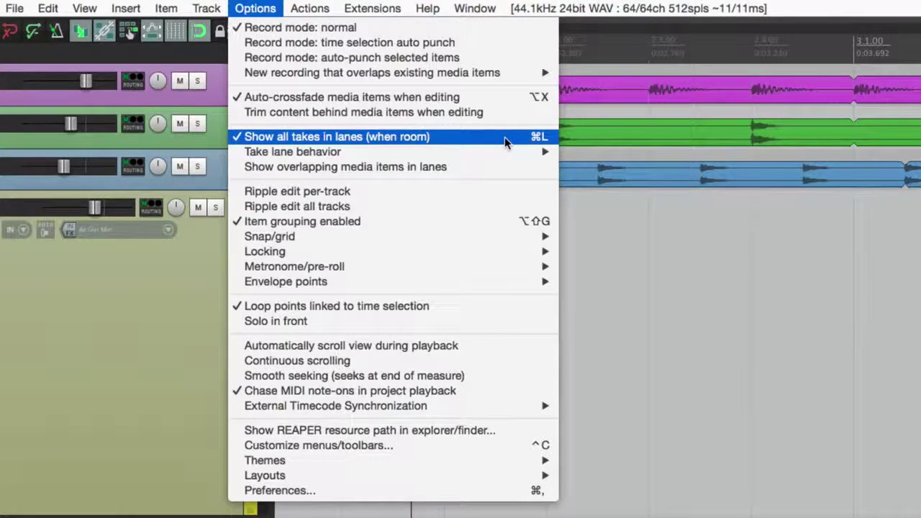
- With all takes shown in lanes, arm the Ac Gut track and record two takes from the same start position
left_click(504, 136)
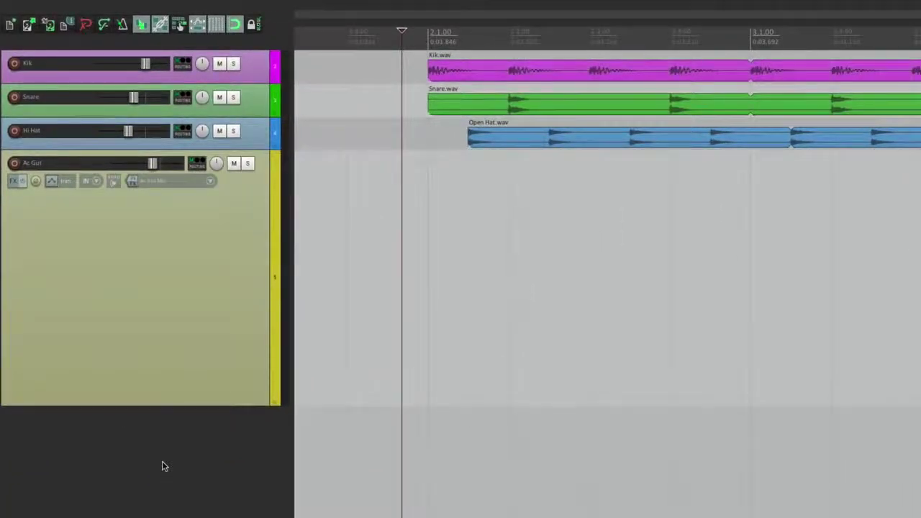
left_click(15, 162)
key("ctrl+r")
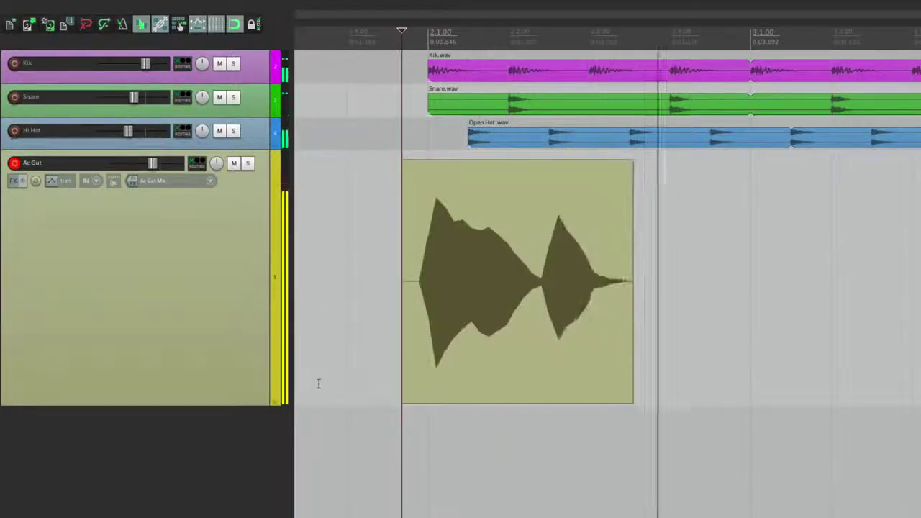
key("space")
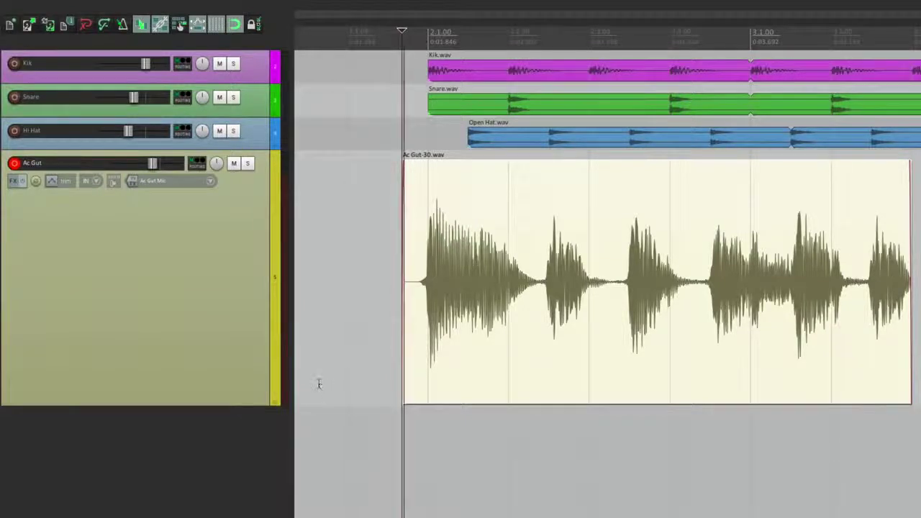
key("ctrl+r")
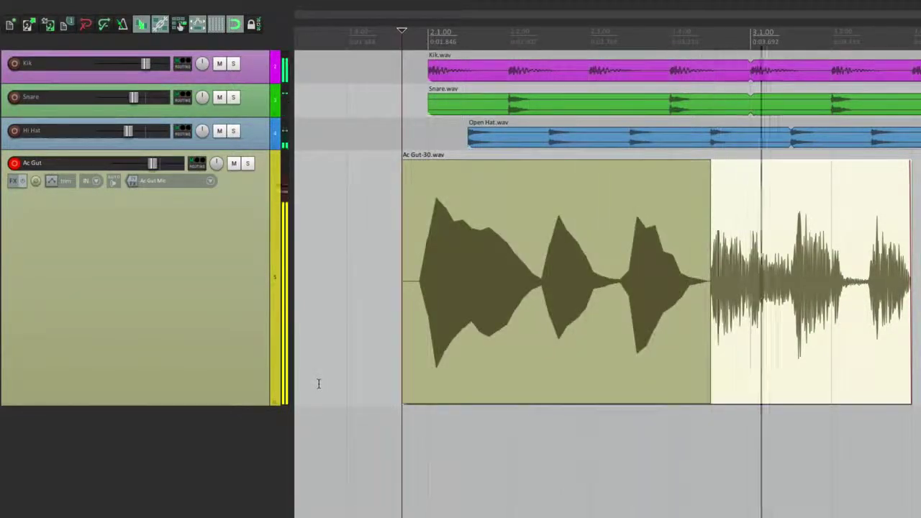
key("space")
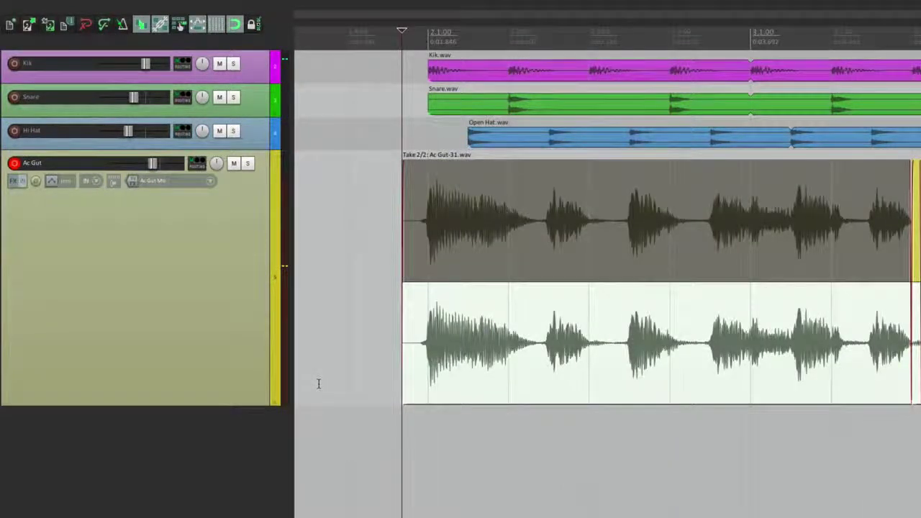
- Switch the active lane between the two Ac Gut takes, and record a third take from the same start position
left_click(448, 244)
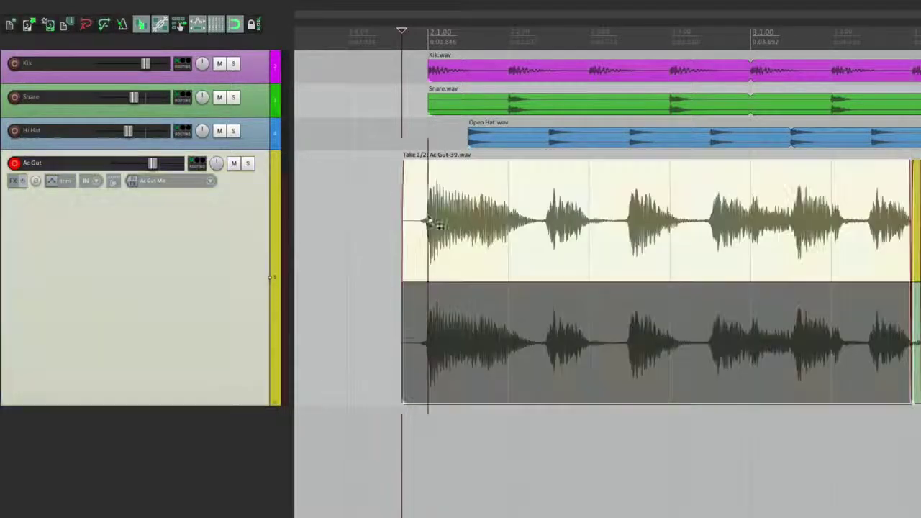
left_click(455, 288)
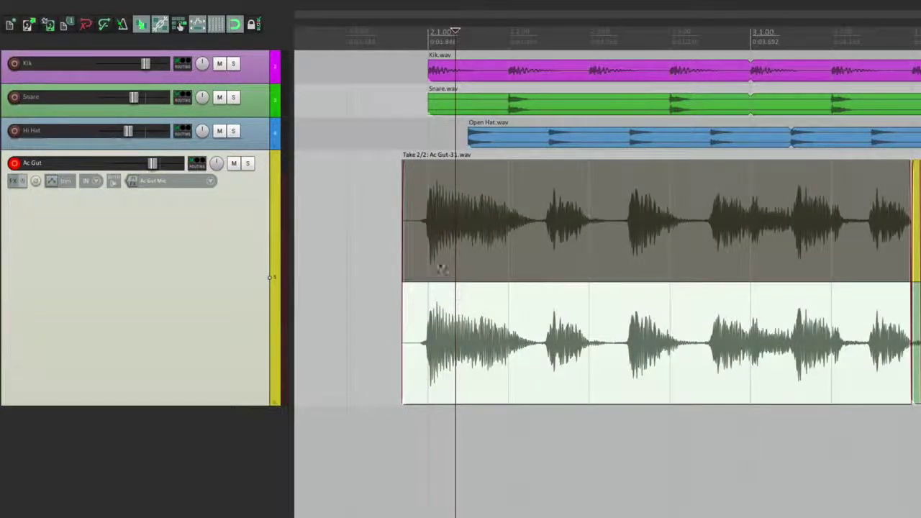
left_click(403, 182)
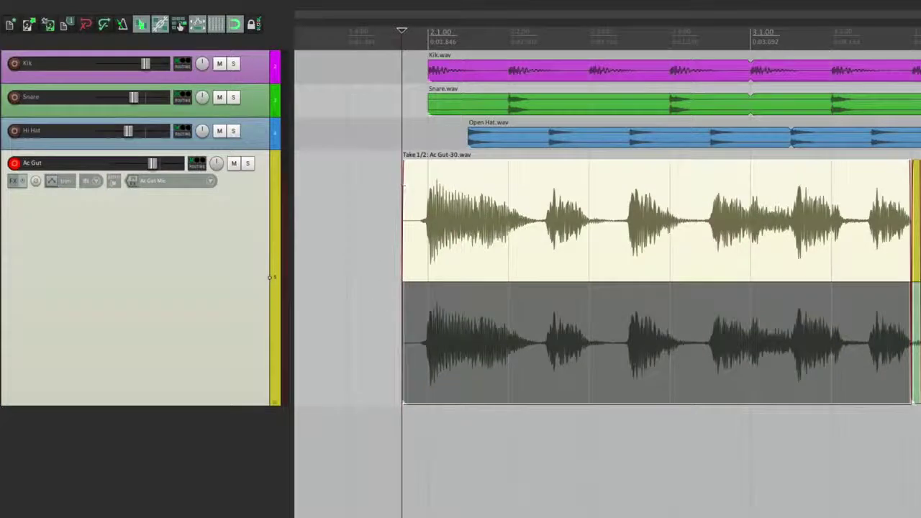
key("space")
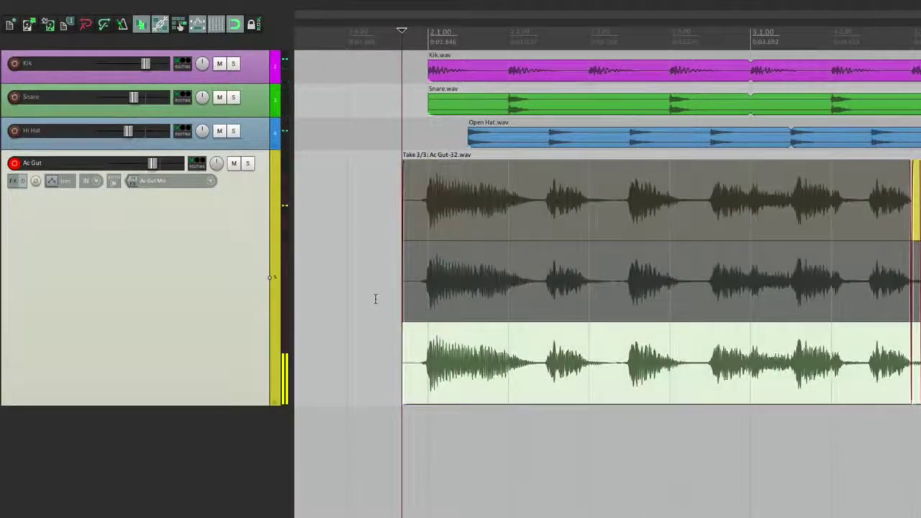
left_click(374, 260)
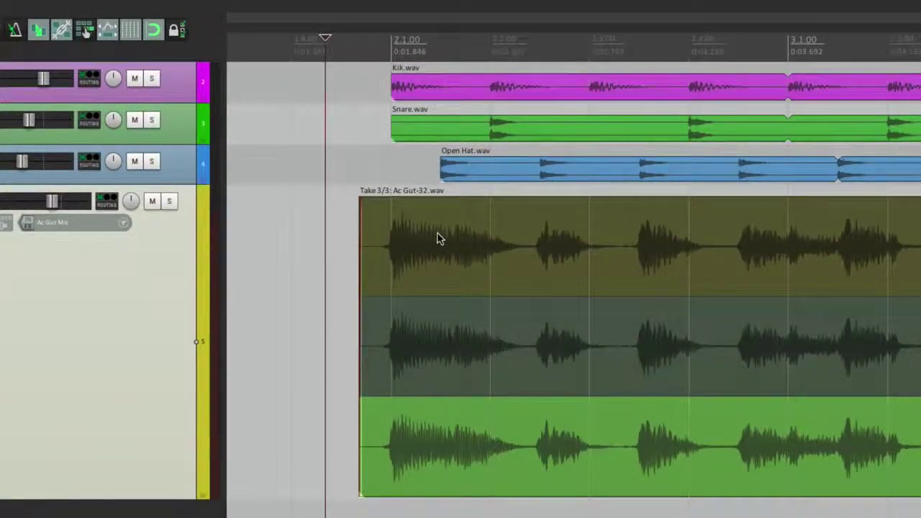
- Activate the first, second and third Ac Gut takes in turn, and return to the first take
left_click(445, 223)
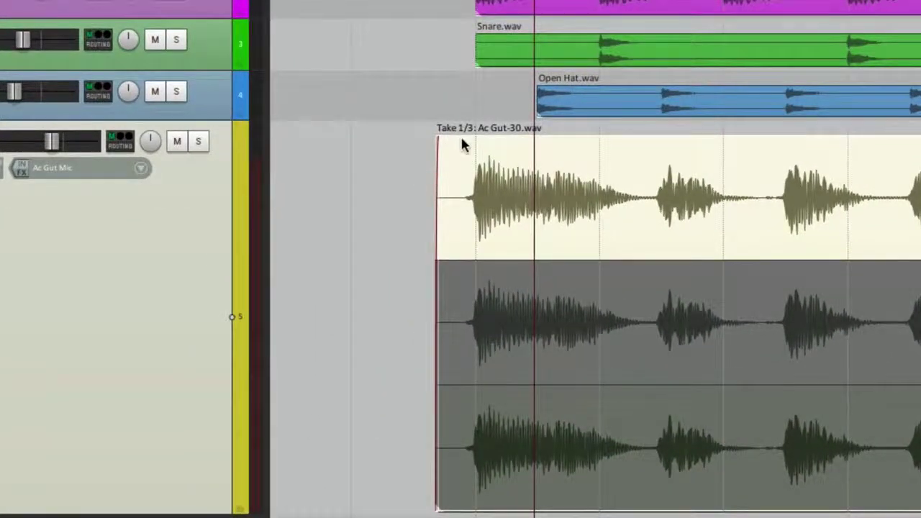
left_click(515, 288)
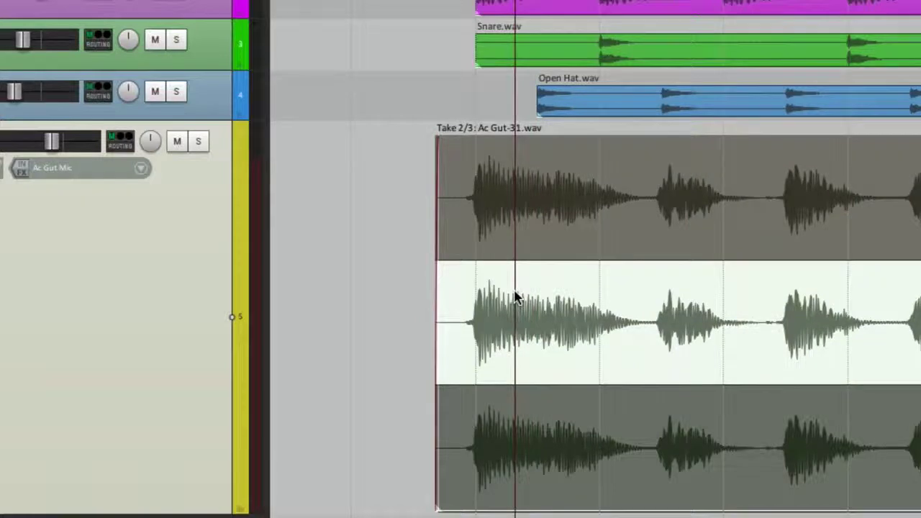
left_click(528, 442)
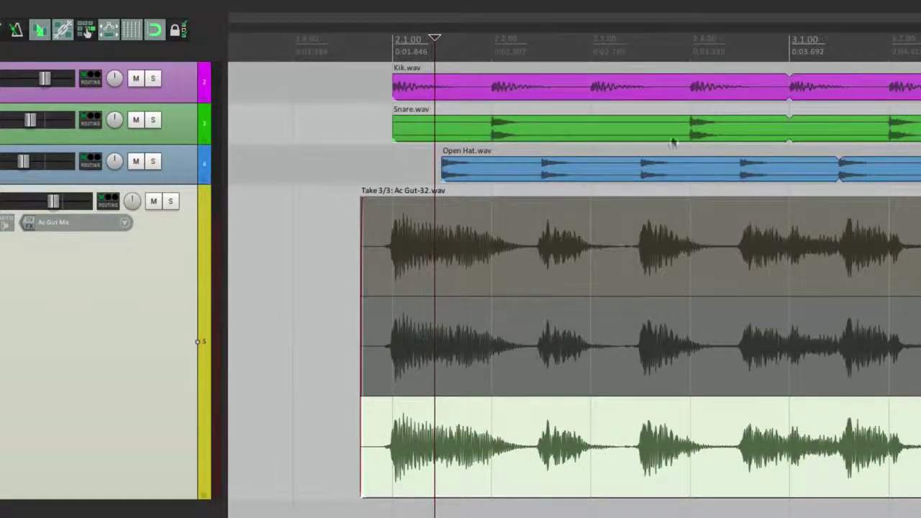
left_click(530, 219)
left_click(605, 229)
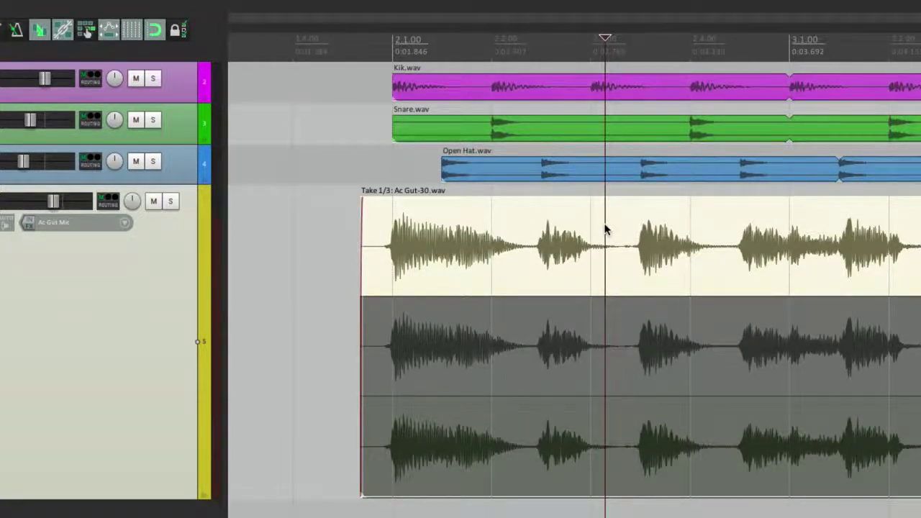
- In the mouse modifier preferences, set the default left-click behavior for media items to Select item
key("super+comma")
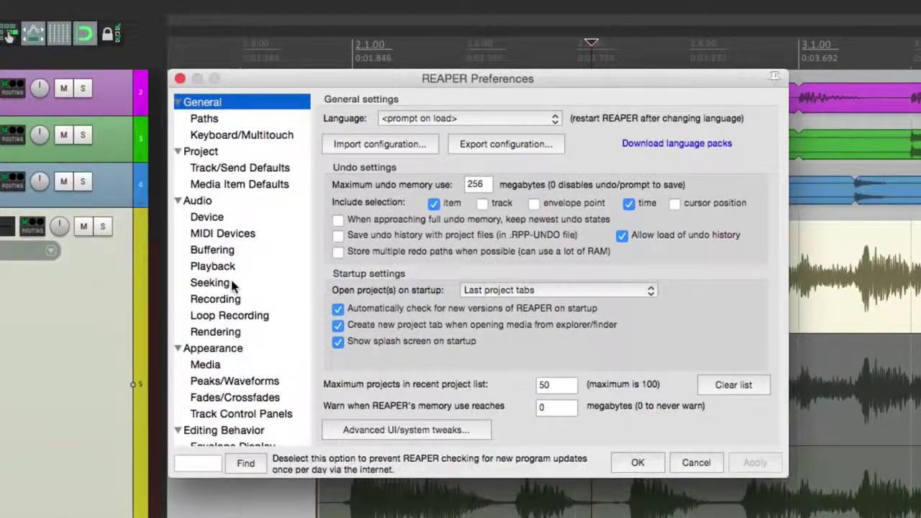
scroll(232, 286, "down", 5)
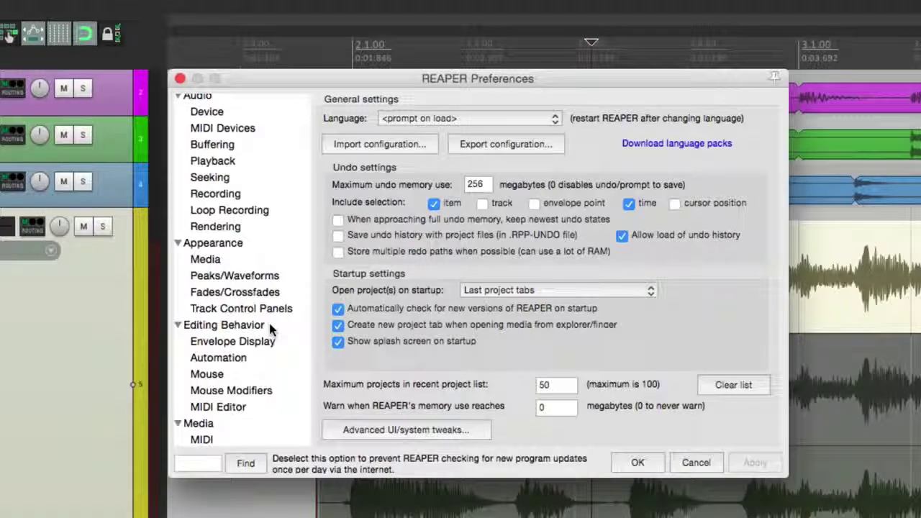
left_click(275, 391)
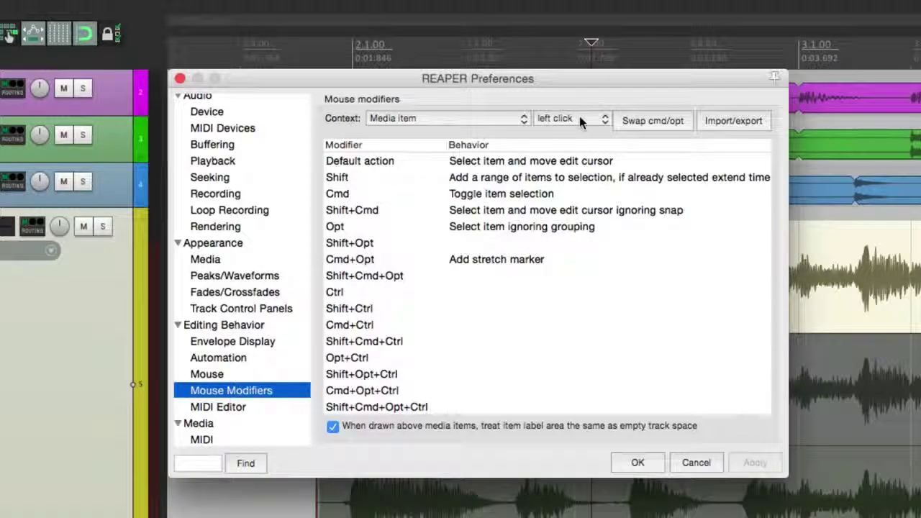
left_click(557, 159)
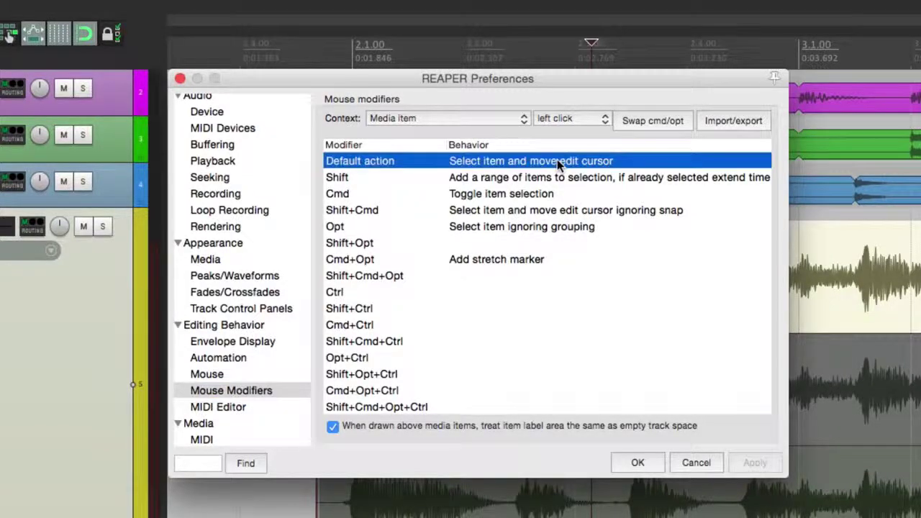
left_click(557, 159)
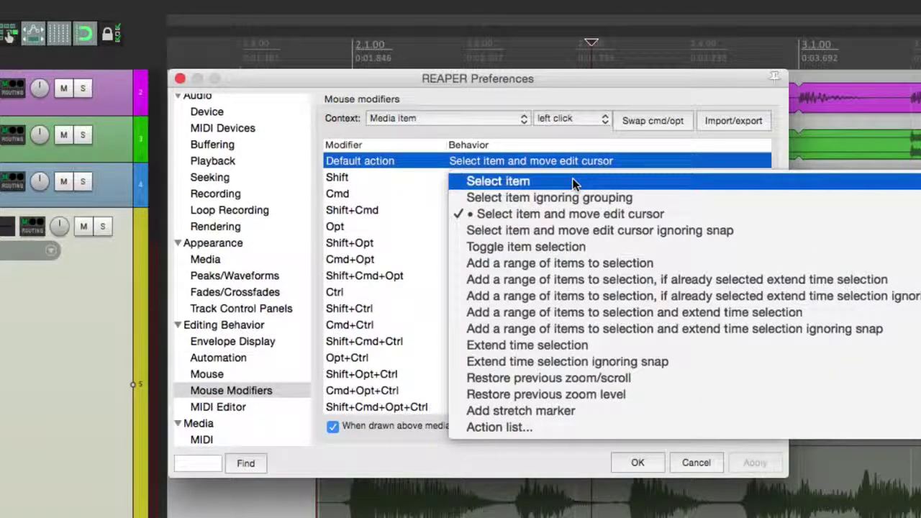
left_click(574, 182)
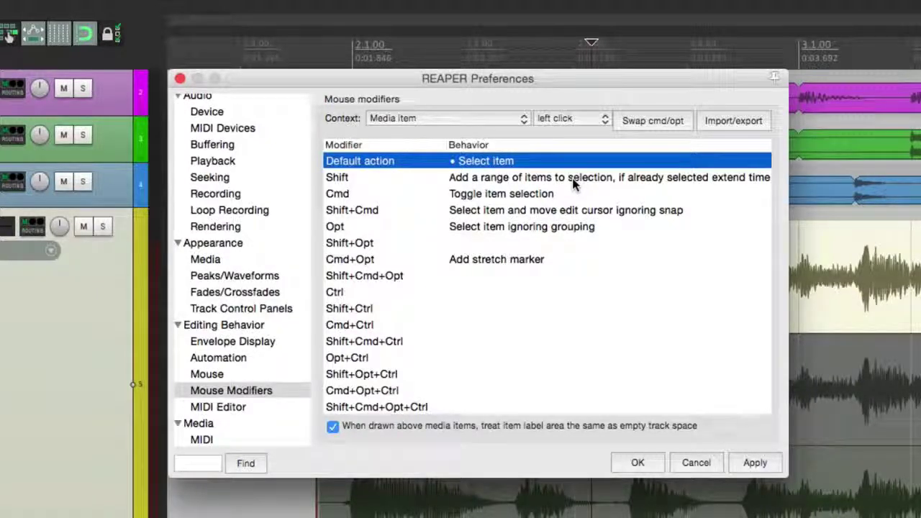
key("Return")
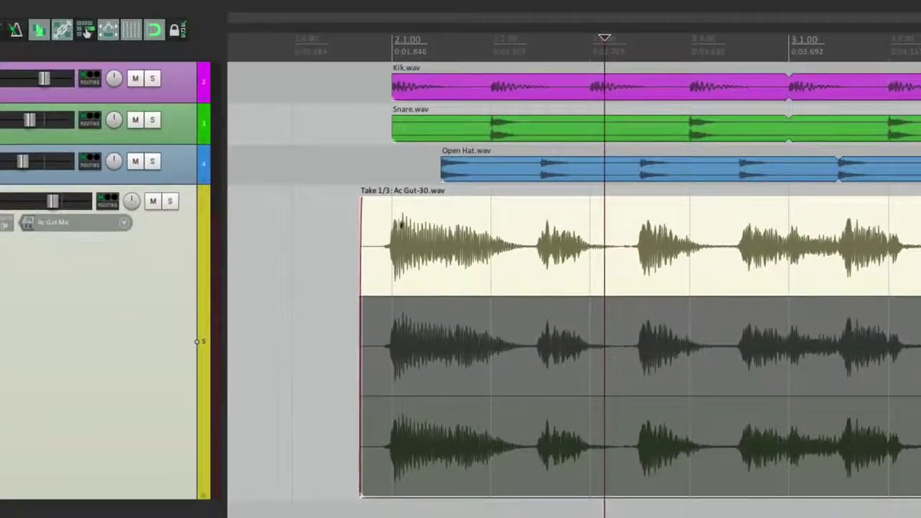
- Place the edit cursor just before the Ac Gut item, switch repeatedly among its three take lanes, and end on the first take
left_click(343, 253)
left_click(491, 227)
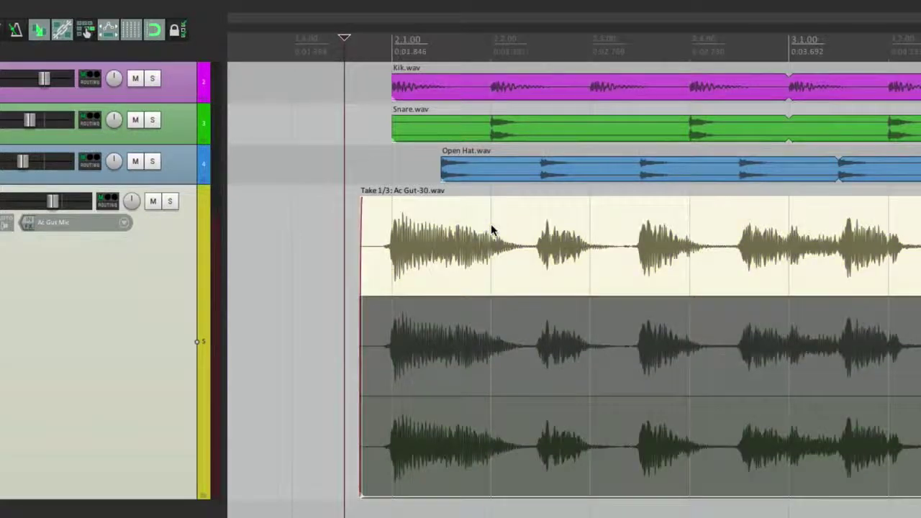
left_click(539, 339)
left_click(631, 416)
left_click(613, 352)
left_click(571, 267)
left_click(540, 363)
left_click(568, 433)
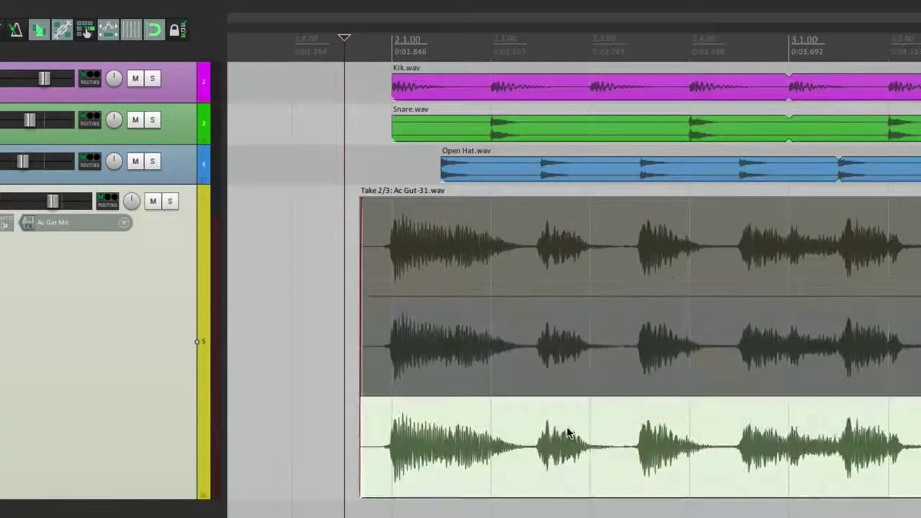
left_click(524, 244)
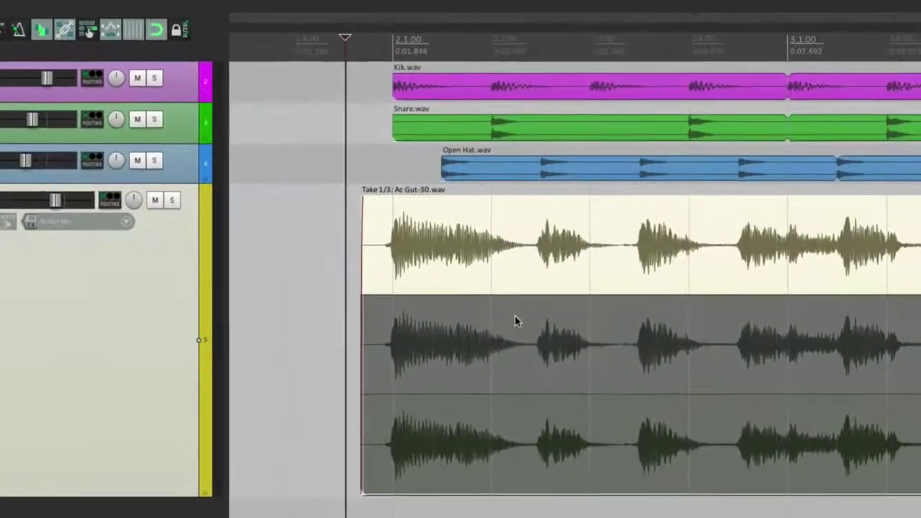
- Play the project and switch the Ac Gut item to the second and third takes to compare them
key("space")
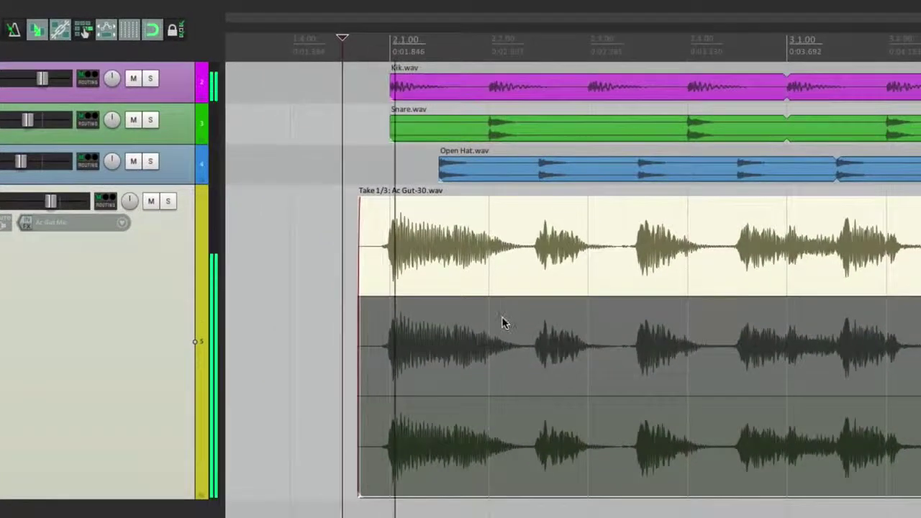
left_click(502, 320)
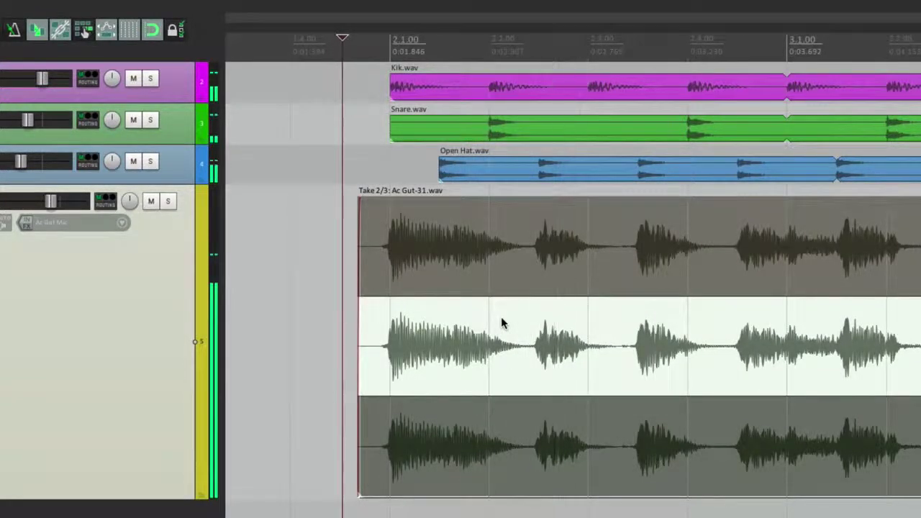
left_click(530, 429)
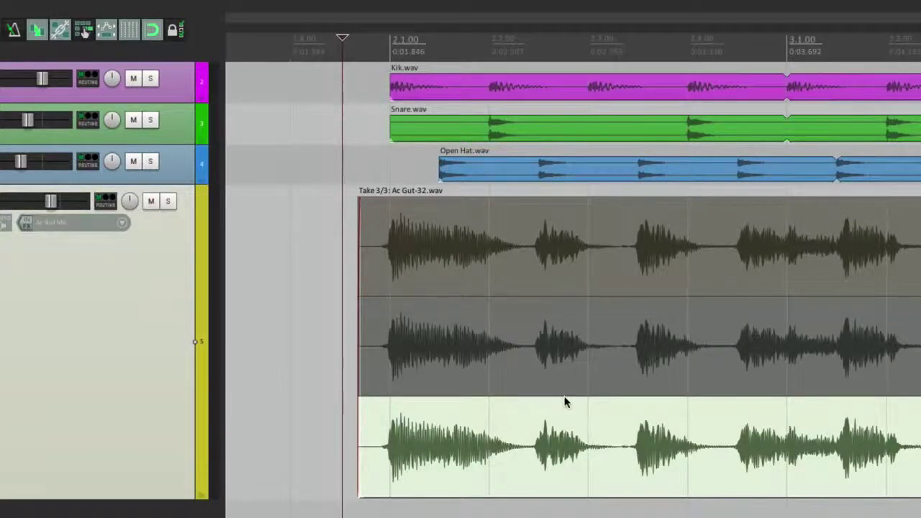
- Turn off showing all takes in lanes, place the edit cursor before the Ac Gut item and select the item
left_click(214, 6)
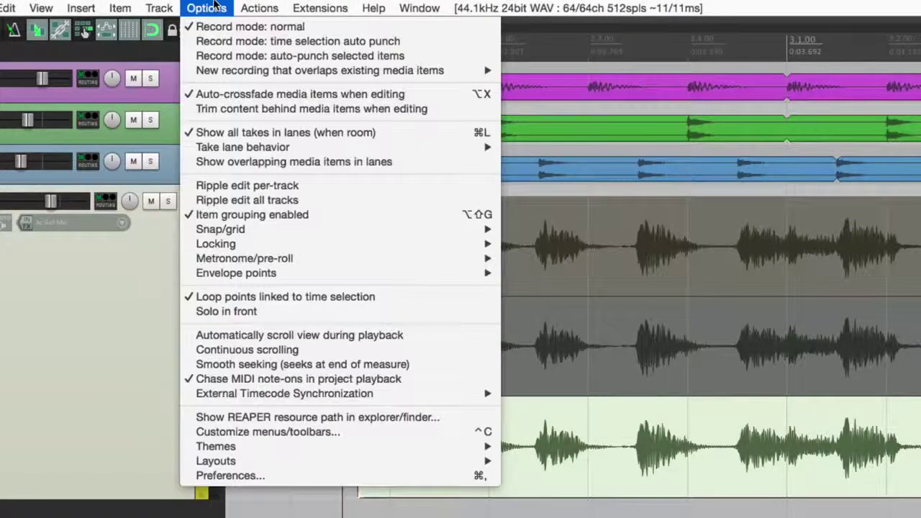
left_click(186, 133)
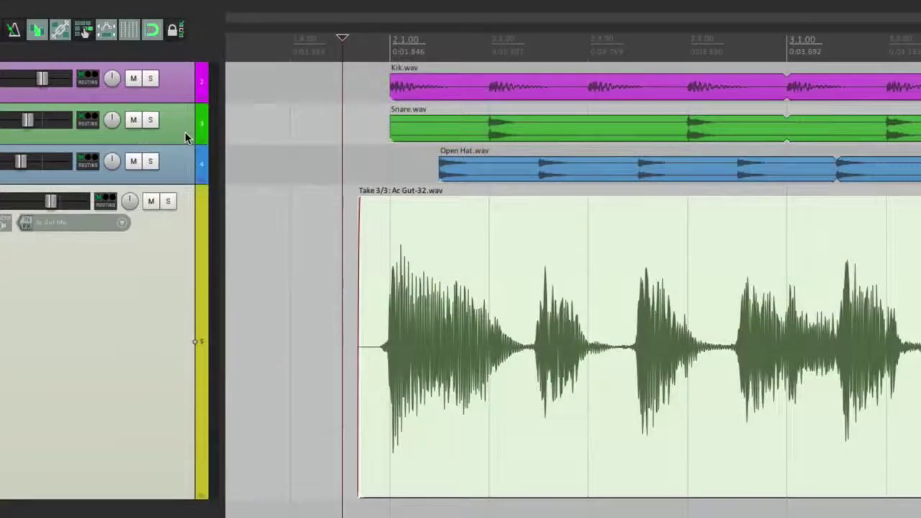
left_click(319, 298)
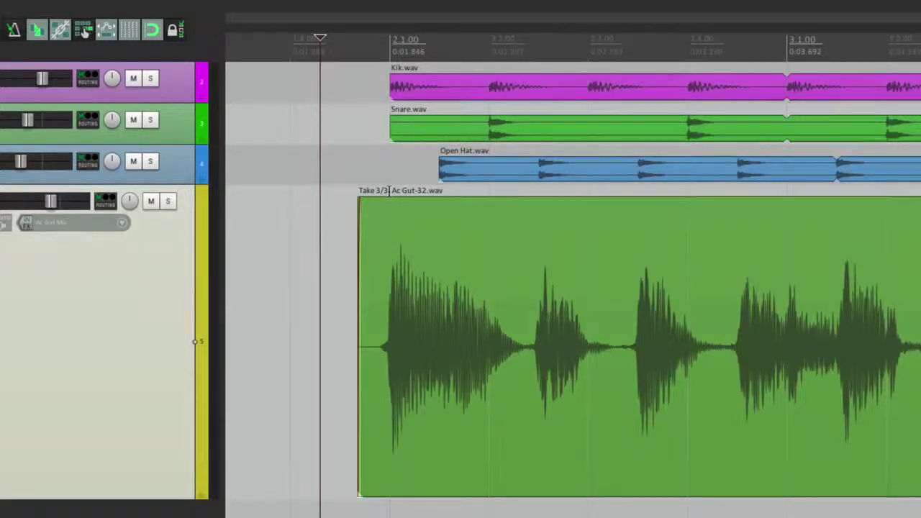
left_click(432, 284)
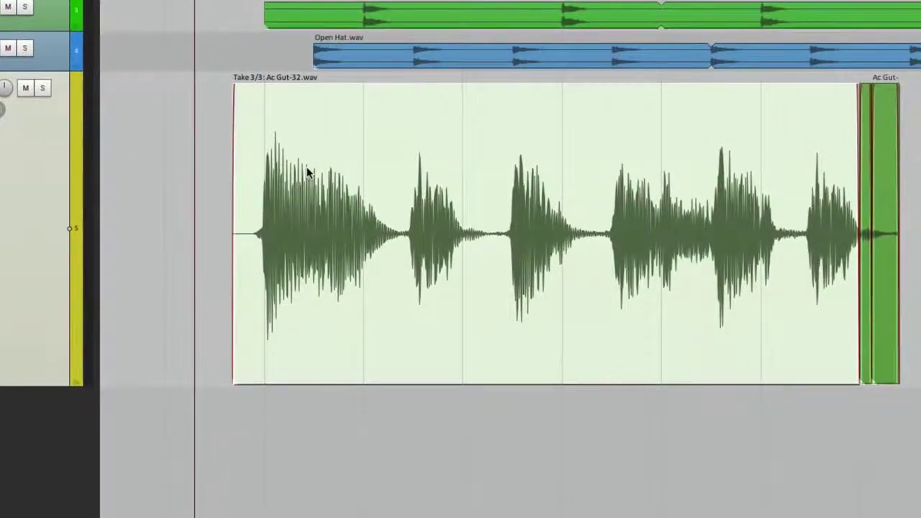
- Look over the take commands for the Ac Gut item, and advance it to the next take three times
right_click(308, 173)
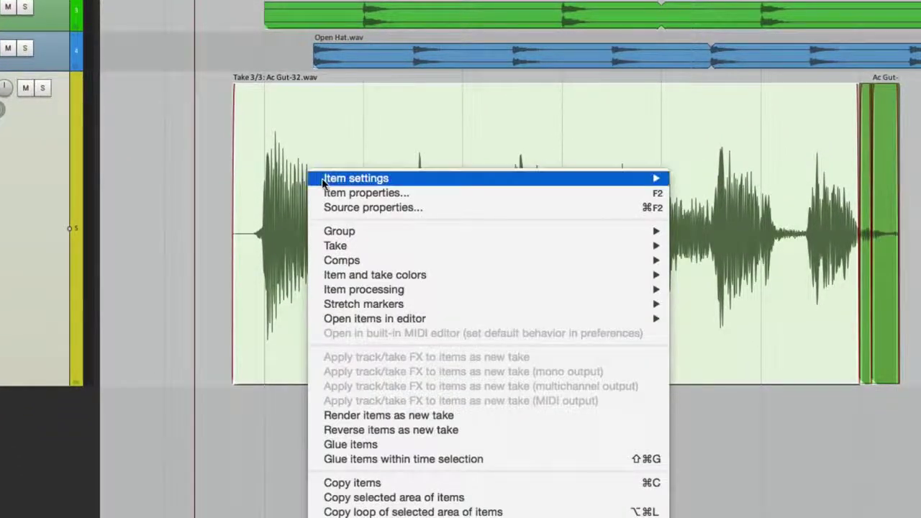
mouse_move(321, 244)
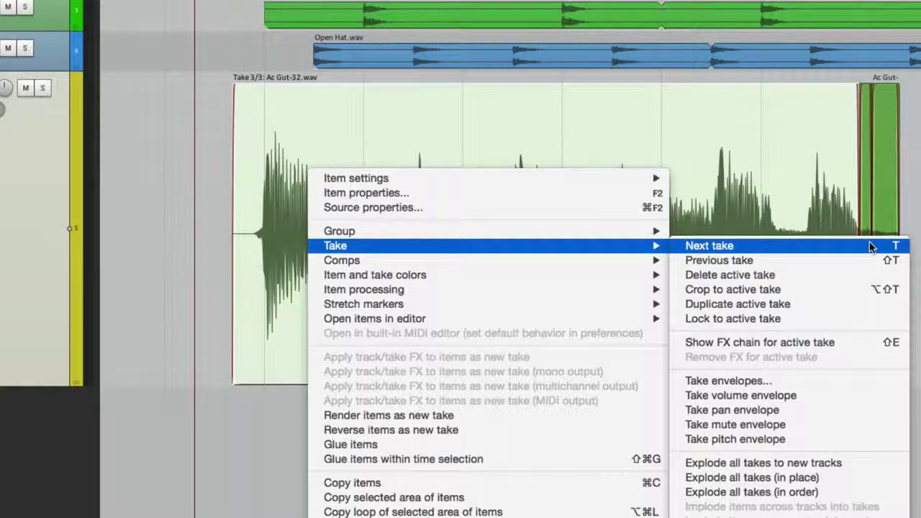
left_click(195, 174)
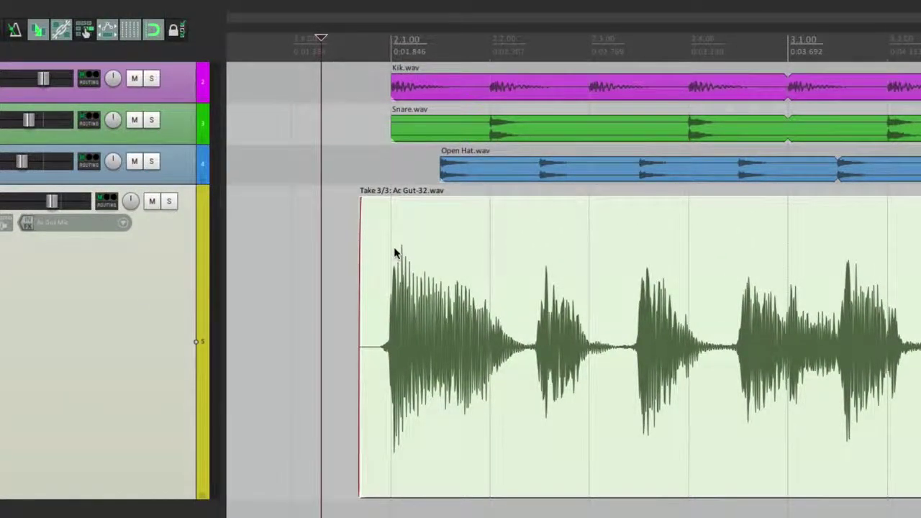
key("t")
key("t")
key("t")
- Show all takes in lanes and delete the two short leftover items at the end of the Ac Gut recording
left_click(205, 8)
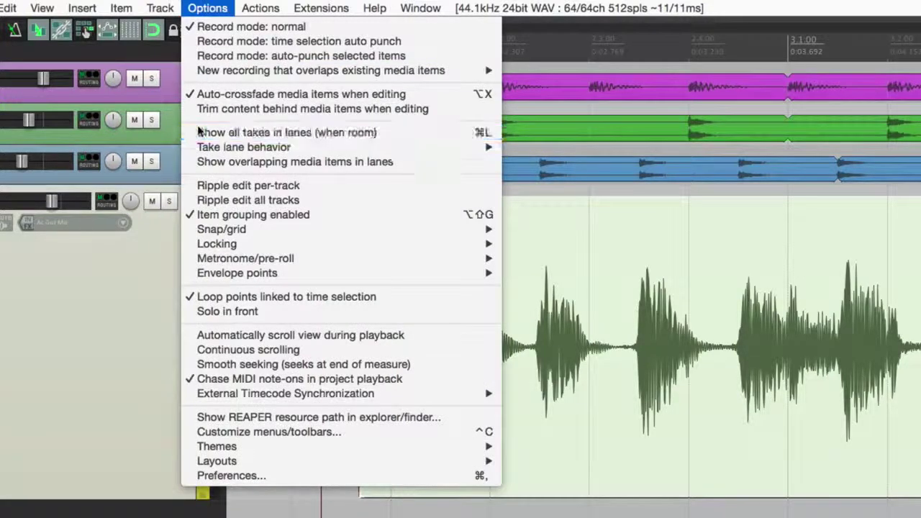
left_click(199, 132)
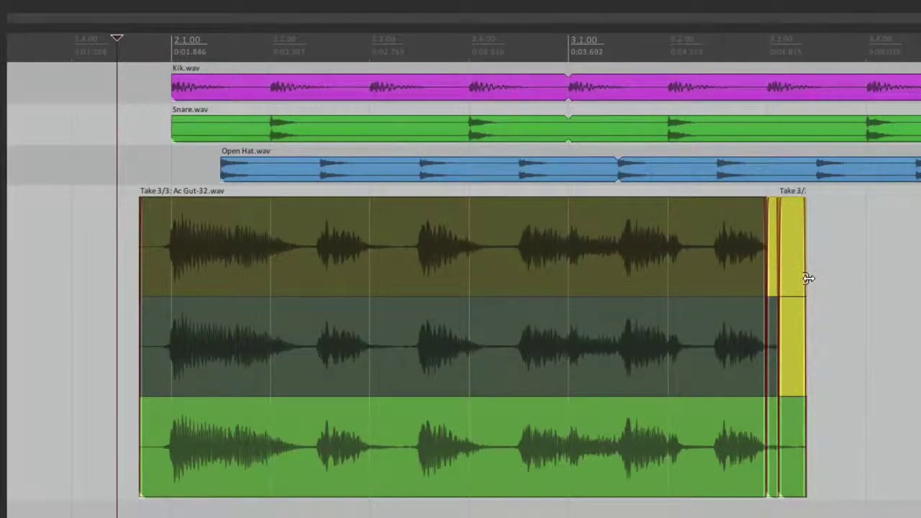
scroll(827, 273, "up", 5)
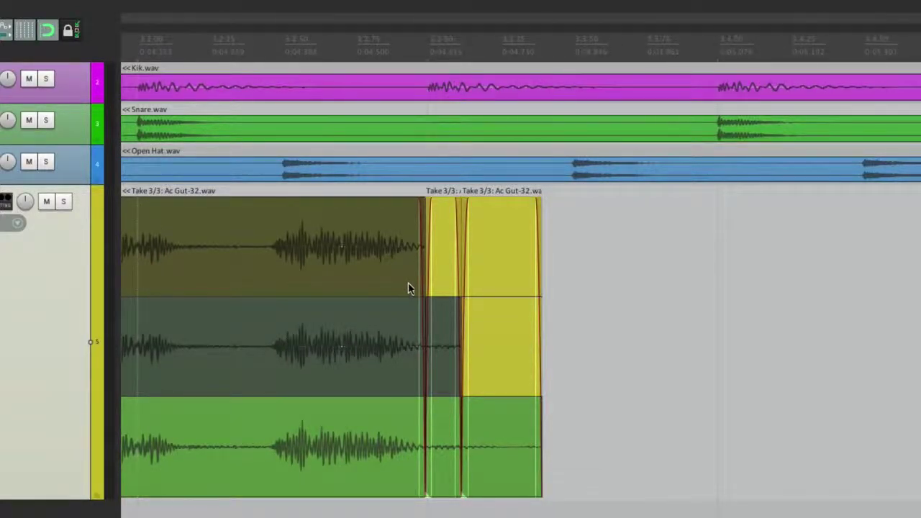
left_click(492, 240)
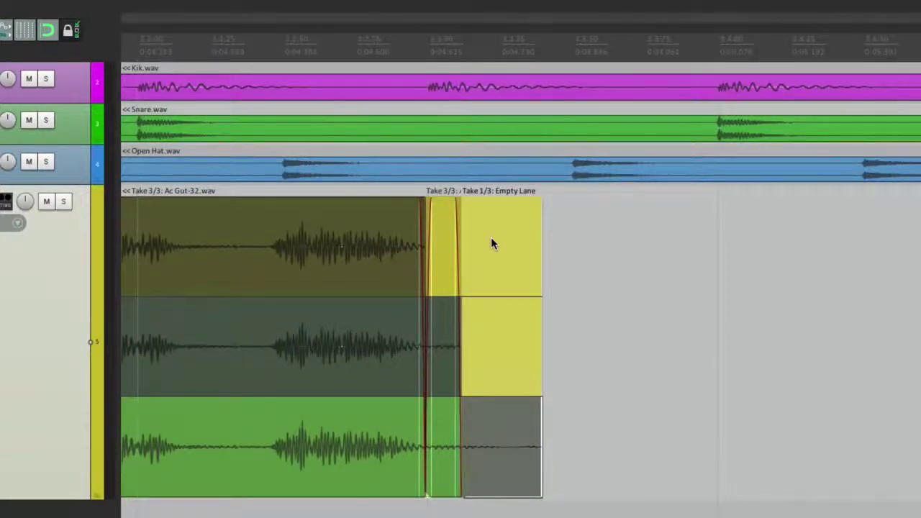
key("Delete")
key("Delete")
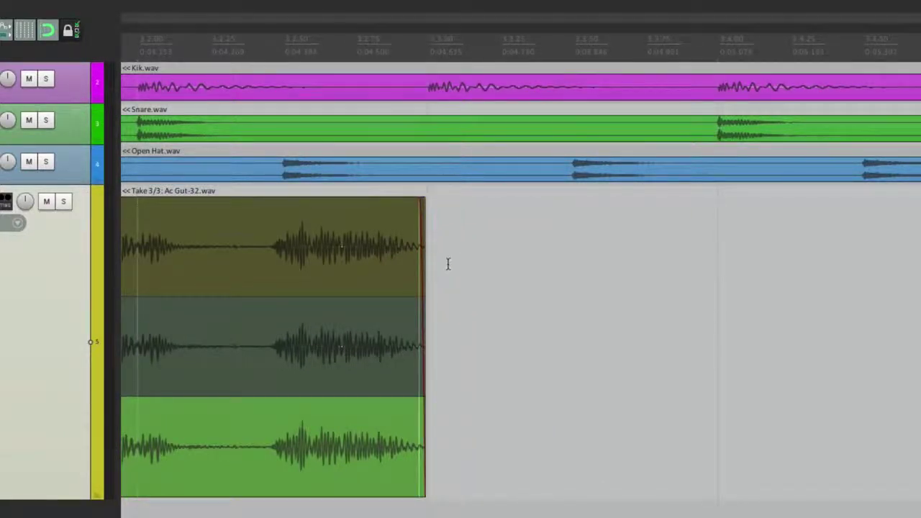
- Lengthen the Ac Gut item, turn off Loop item source, and trim its end back to where the third take's audio stops
left_click_drag(421, 267, 900, 255)
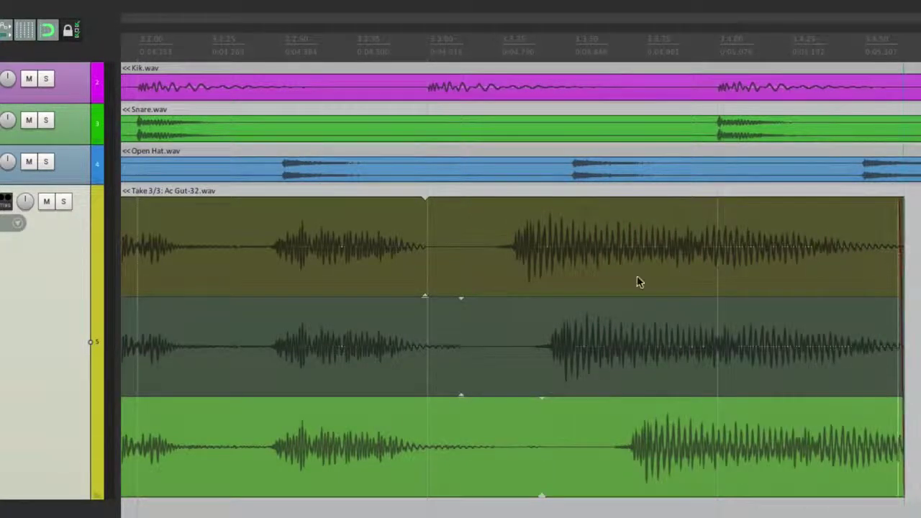
left_click(493, 248)
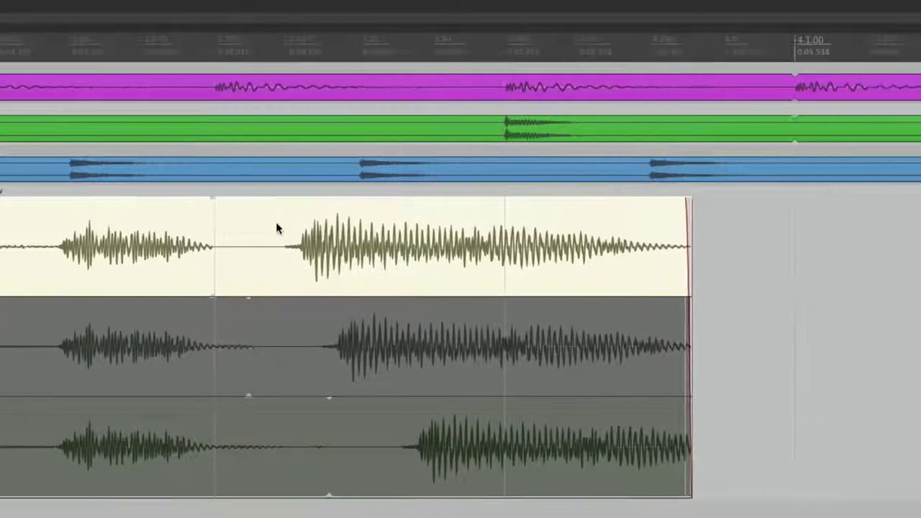
right_click(275, 223)
mouse_move(291, 237)
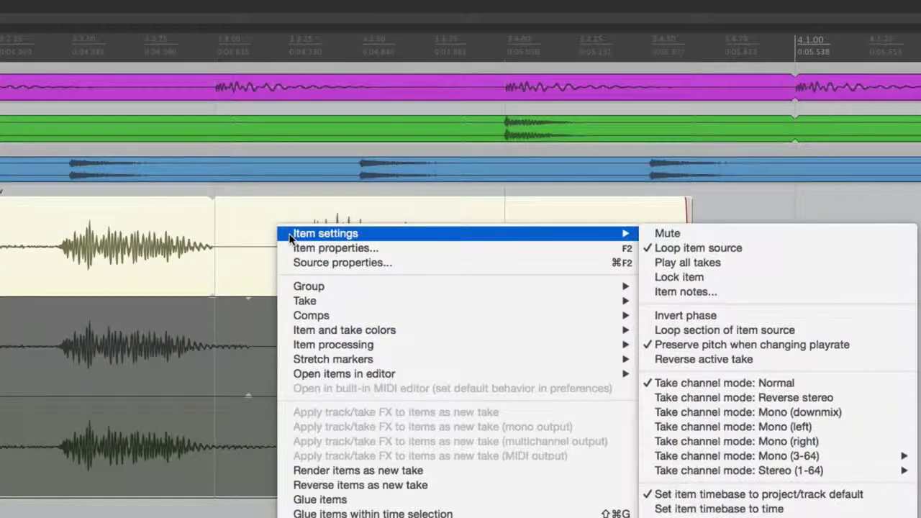
left_click(705, 249)
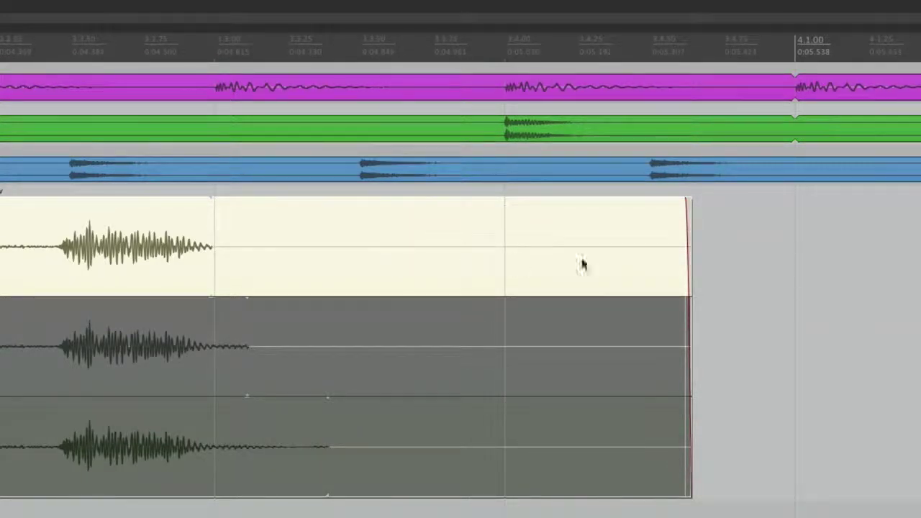
left_click_drag(687, 258, 329, 299)
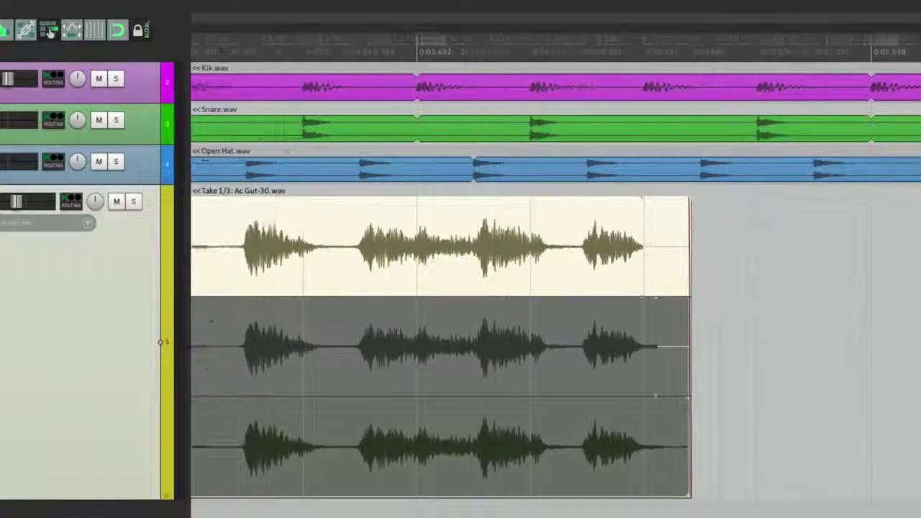
- Place the edit cursor just before the Ac Gut item and delete the item with all its takes
scroll(604, 261, "left", 5)
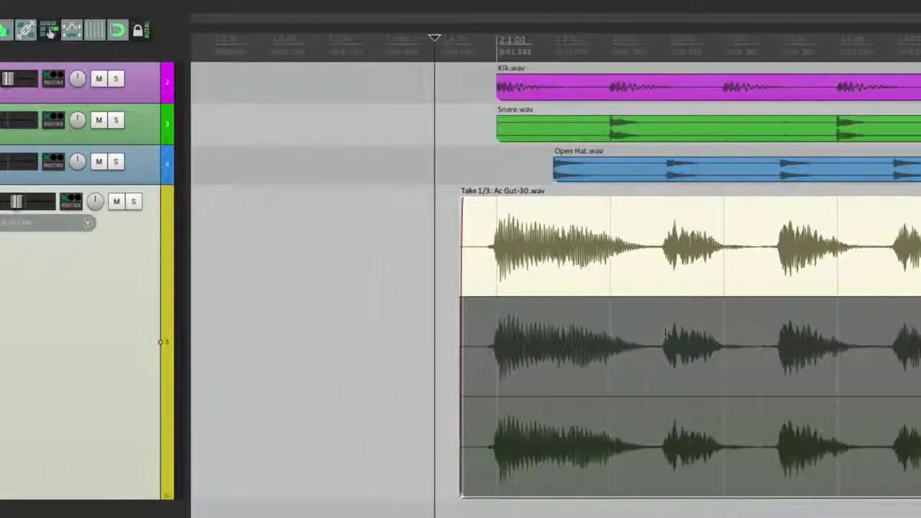
scroll(605, 261, "right", 2)
left_click(271, 237)
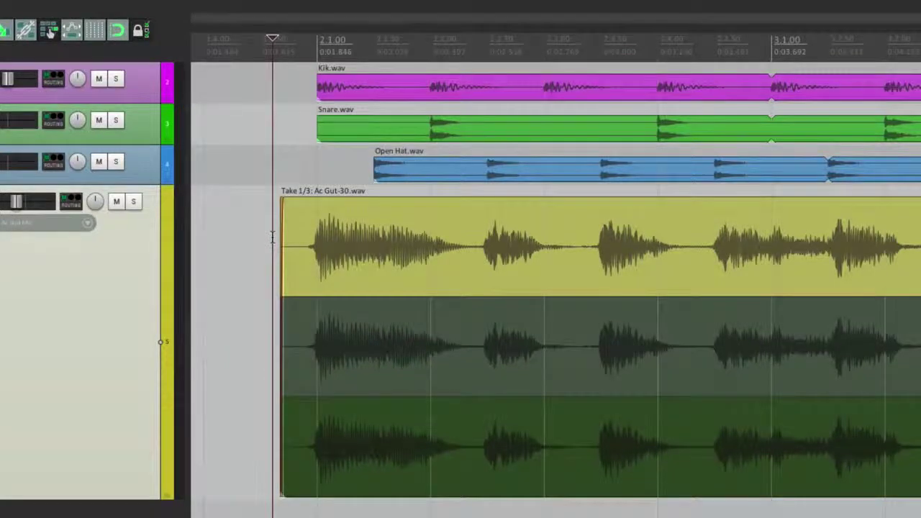
left_click(352, 239)
key("Delete")
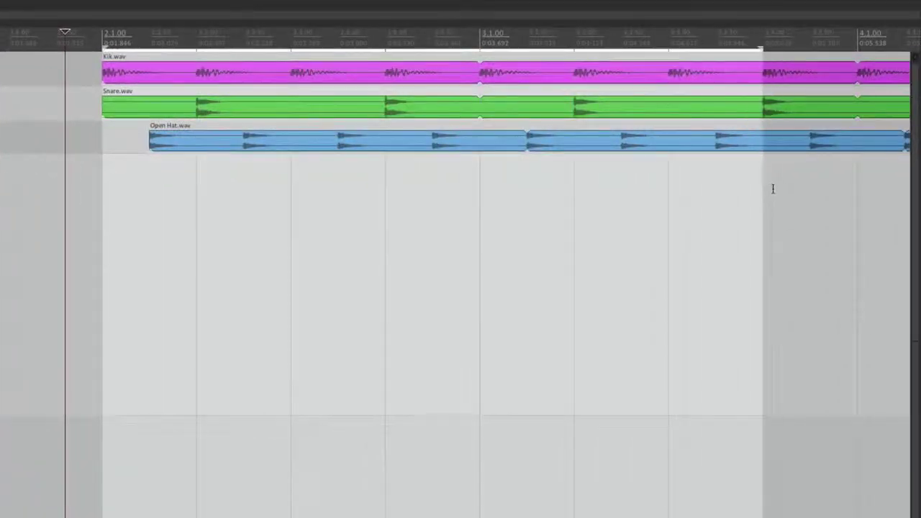
- Extend the time selection to 4.1.00 with repeat enabled, and place the edit cursor shortly before 2.1.00
left_click_drag(772, 188, 858, 191)
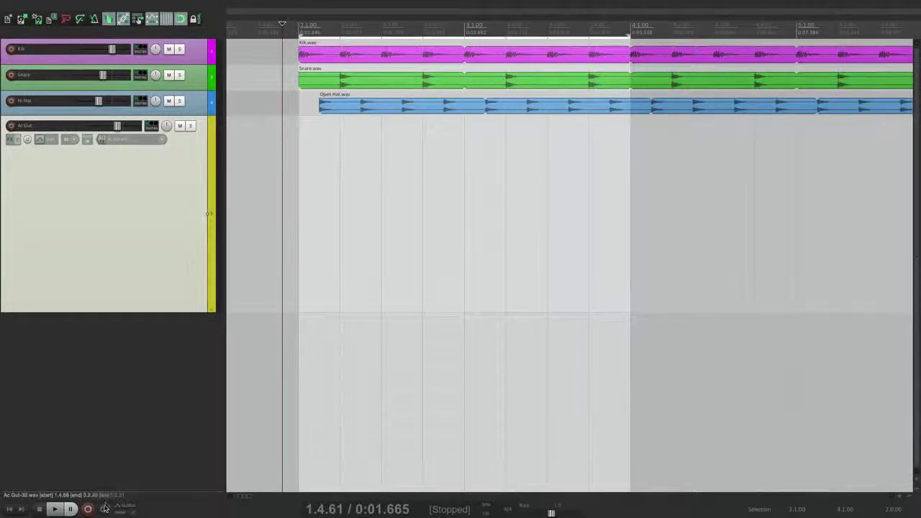
left_click(104, 508)
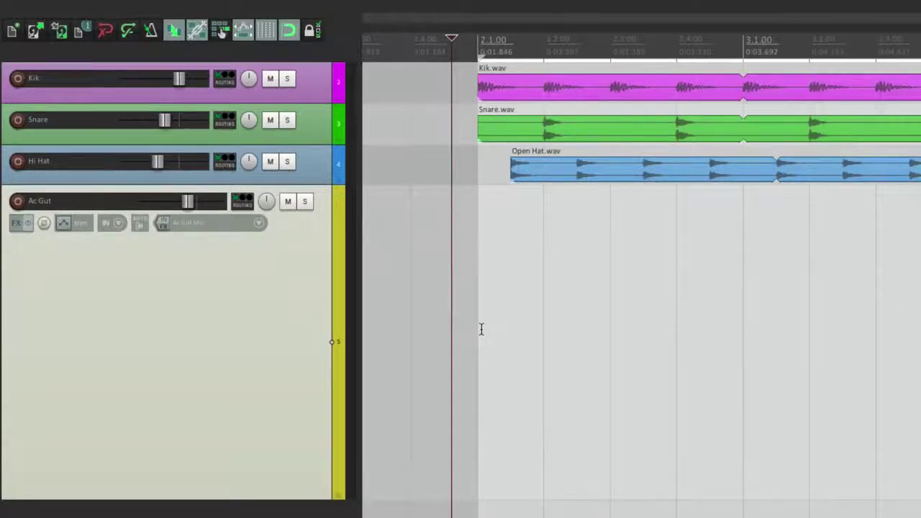
left_click(449, 267)
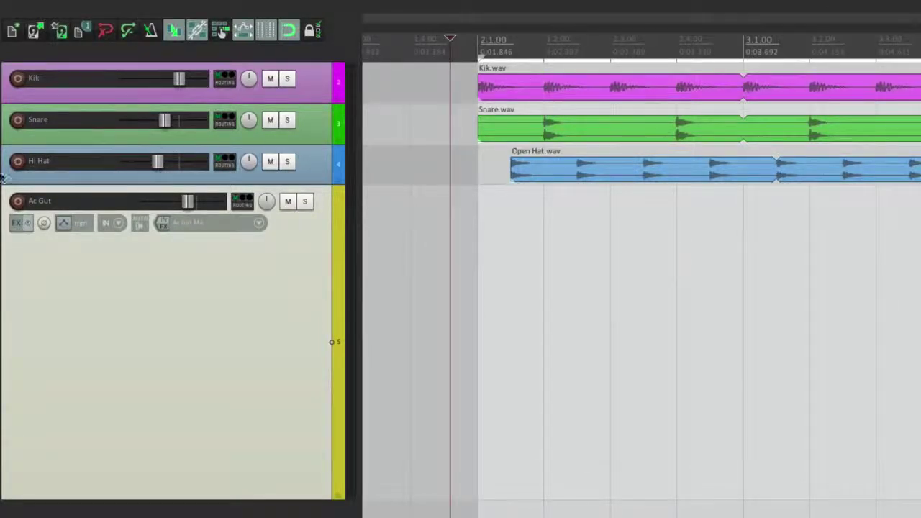
- Arm the Ac Gut track and record three full looped passes over the time selection, stopping shortly into the fourth
left_click(16, 201)
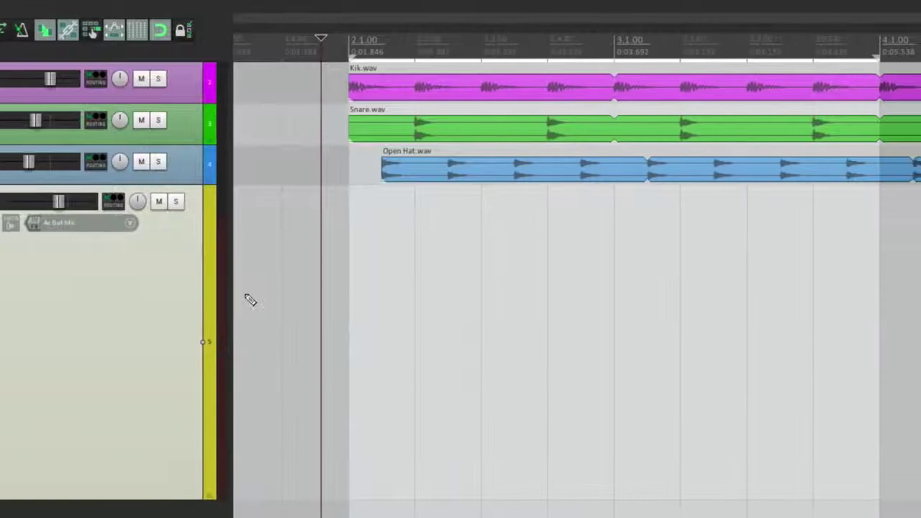
key("ctrl+r")
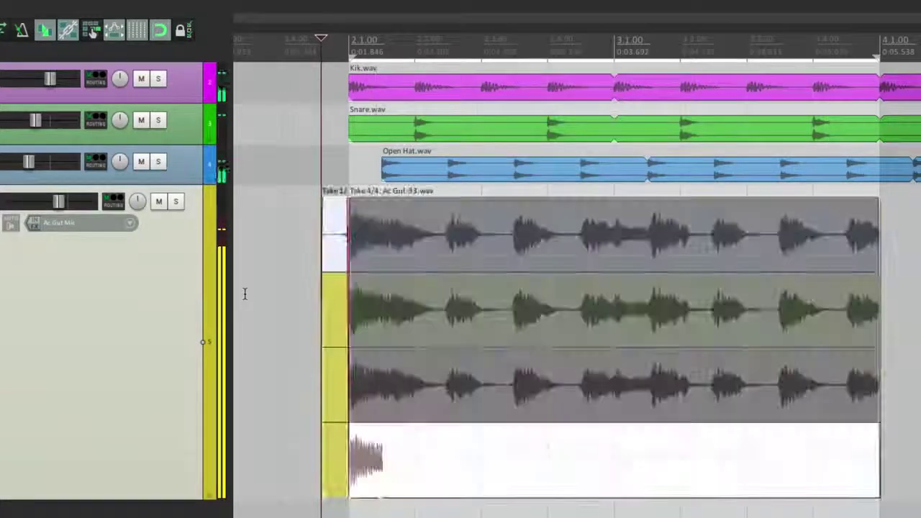
key("space")
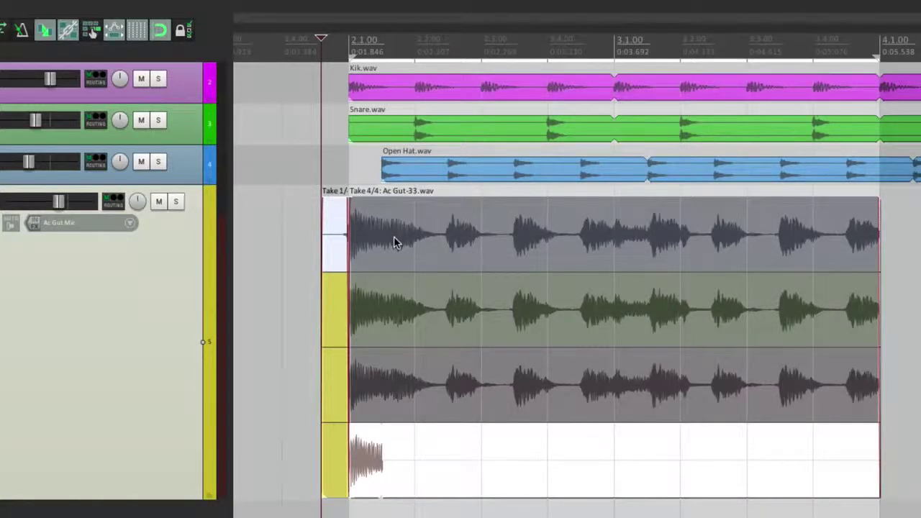
- Delete the incomplete fourth take from the Ac Gut item, leaving the other takes in place
left_click(272, 239)
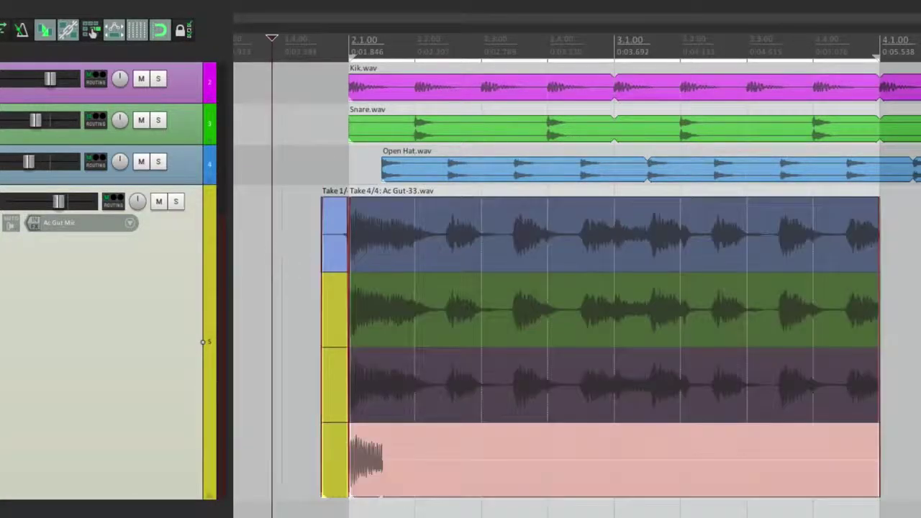
left_click(380, 452)
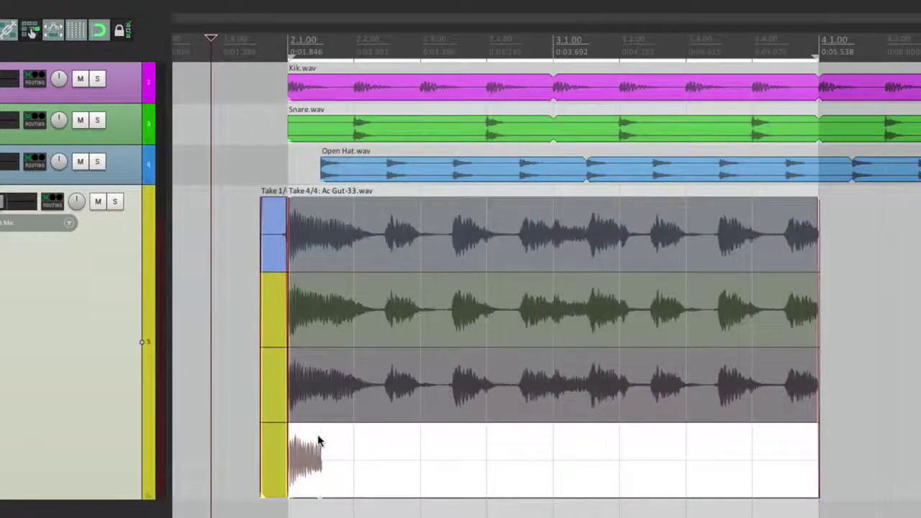
right_click(320, 440)
mouse_move(345, 394)
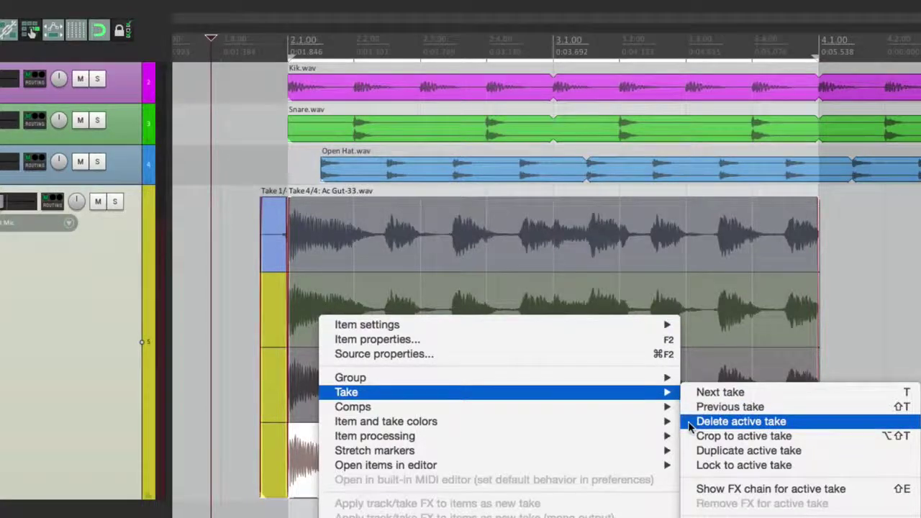
left_click(741, 421)
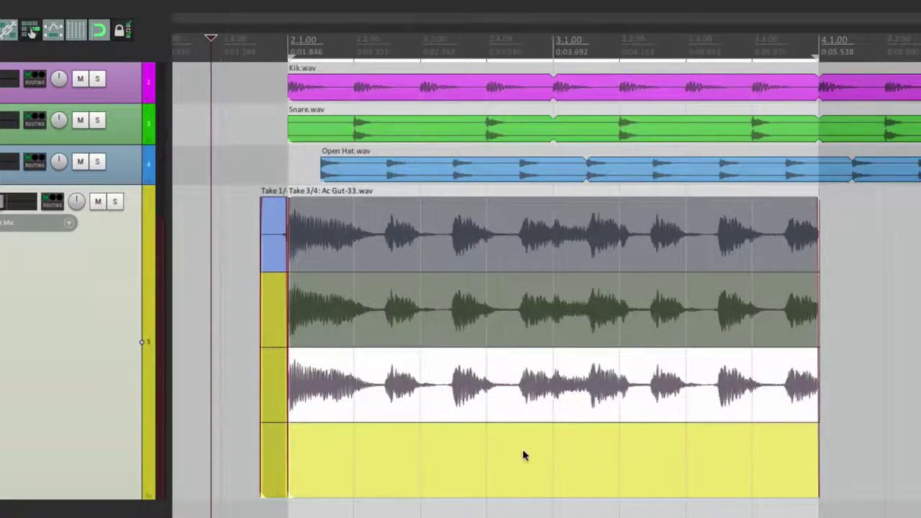
- Delete the short Ac Gut item before 2.1.00 and remove the empty fourth take lane from the main item
left_click(338, 377)
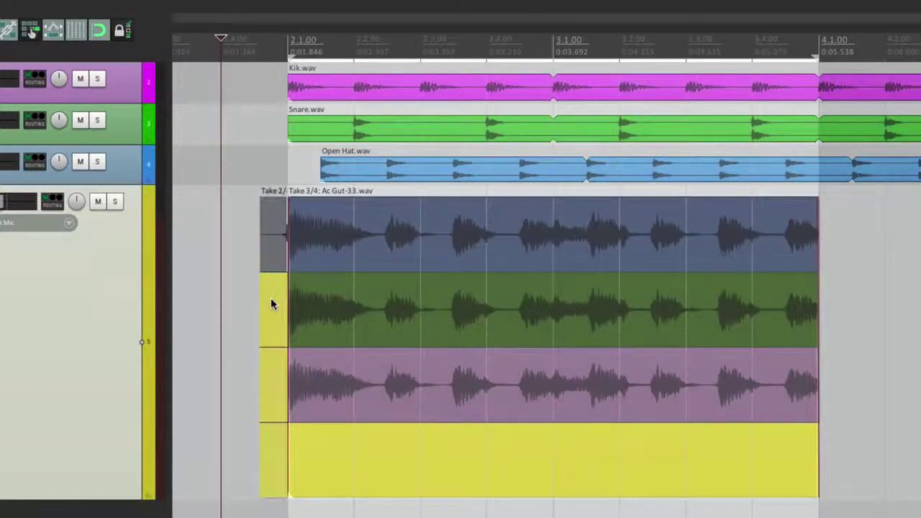
left_click_drag(272, 304, 283, 342)
left_click(326, 450)
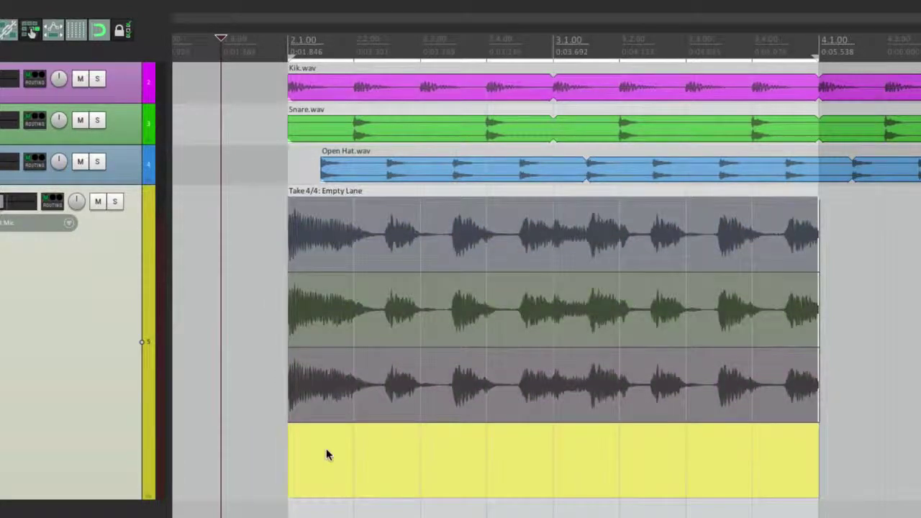
right_click(326, 450)
mouse_move(336, 398)
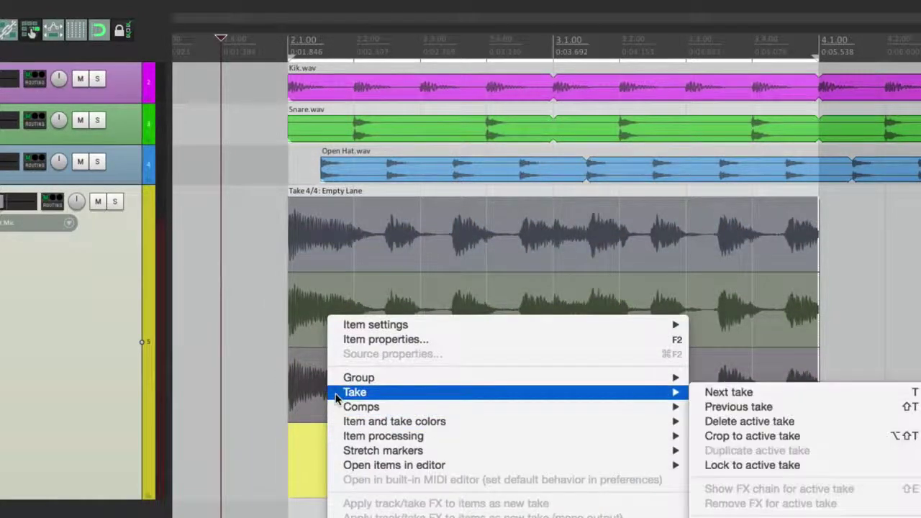
left_click(712, 421)
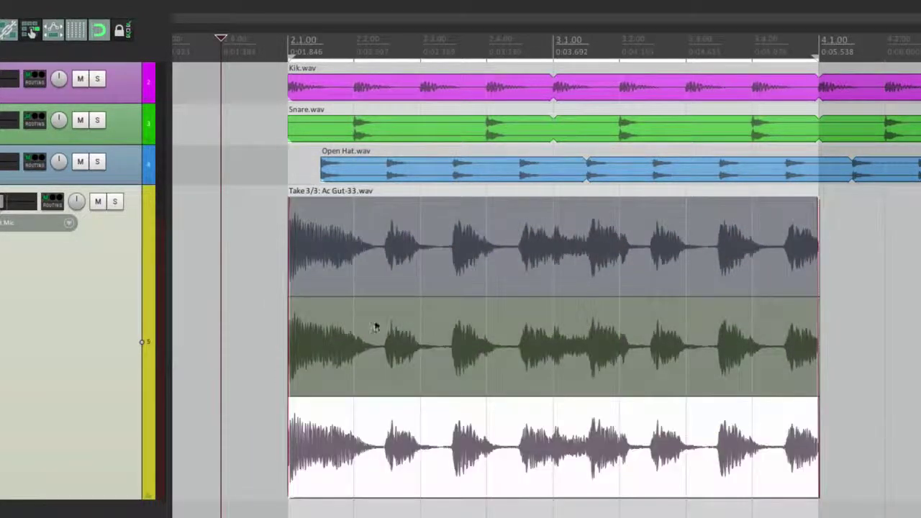
- Place the edit cursor before the Ac Gut item and play its first, second and third takes in turn to compare them
left_click(255, 280)
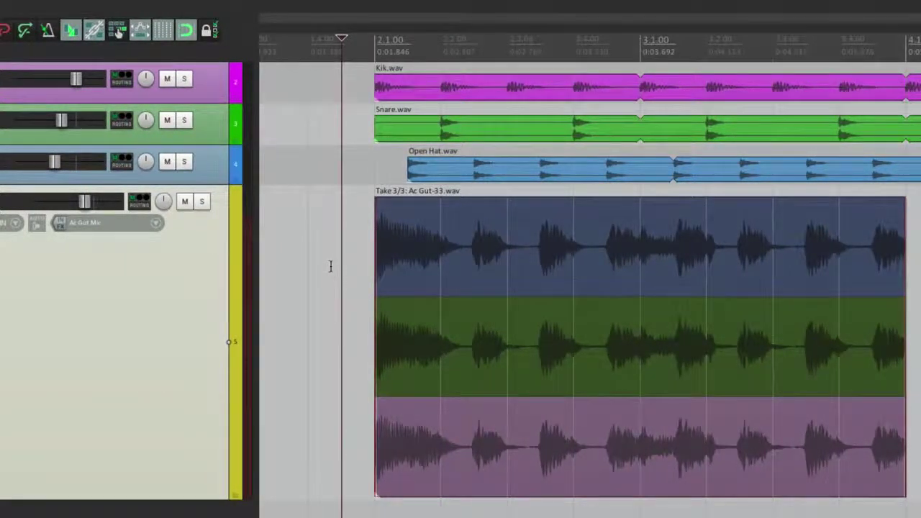
left_click(331, 266)
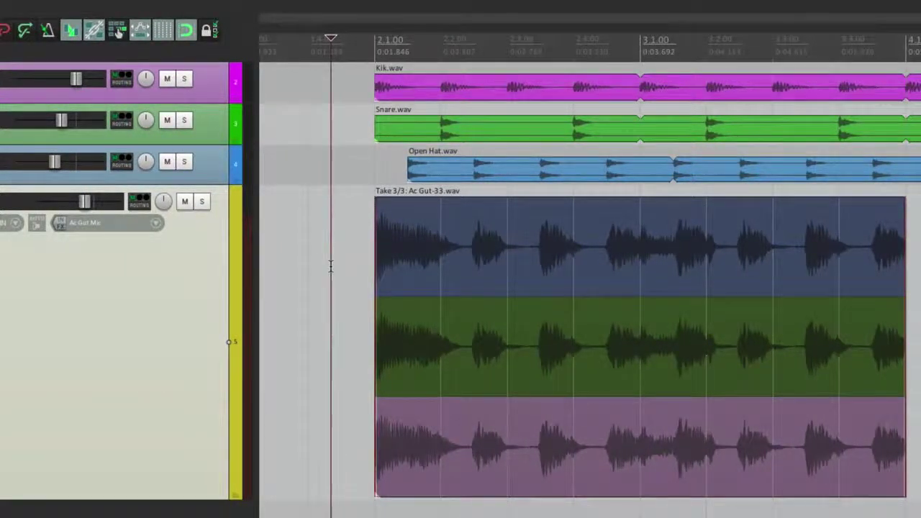
left_click(415, 244)
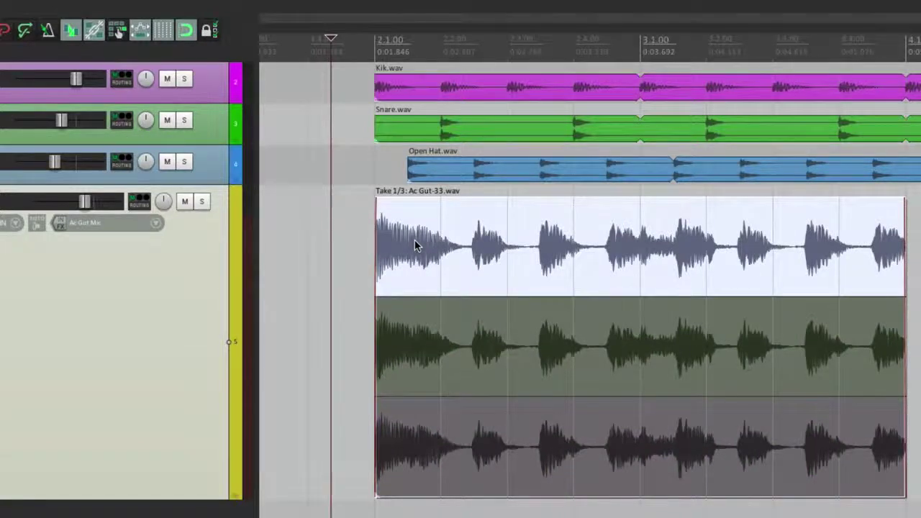
key("space")
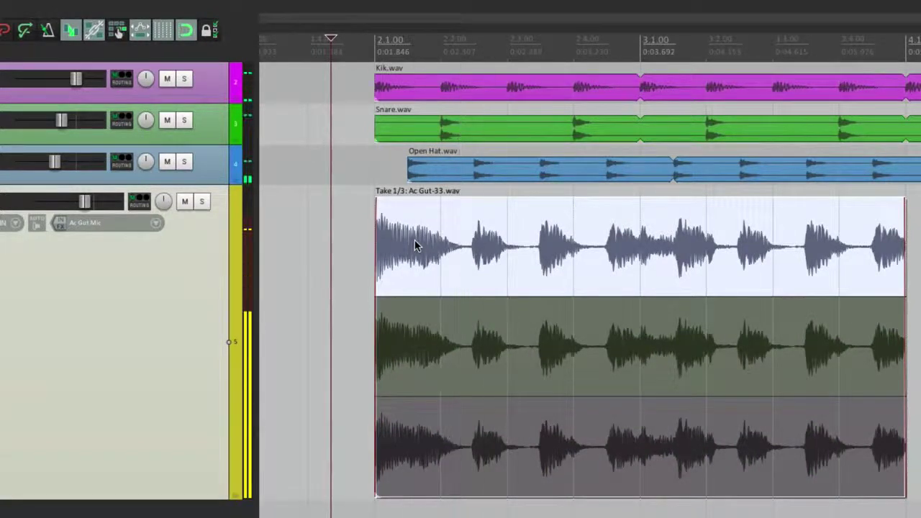
left_click(473, 324)
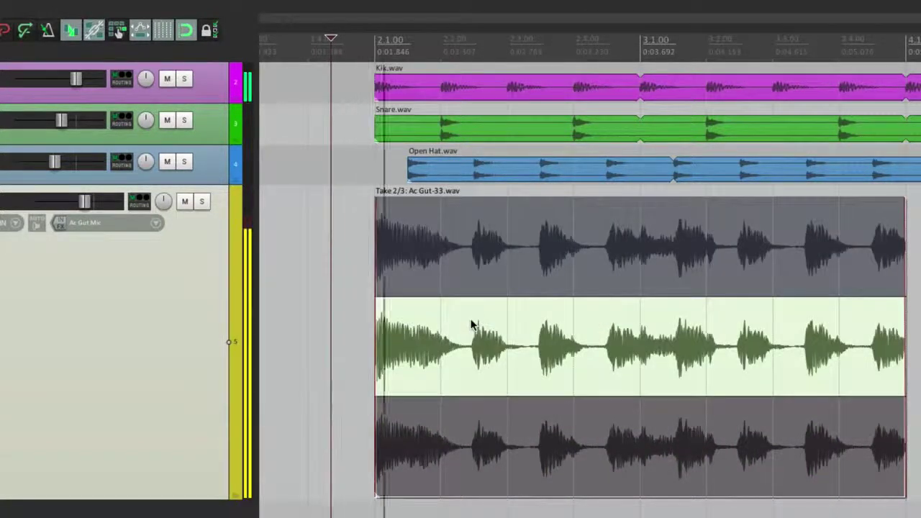
key("space")
left_click(493, 440)
key("space")
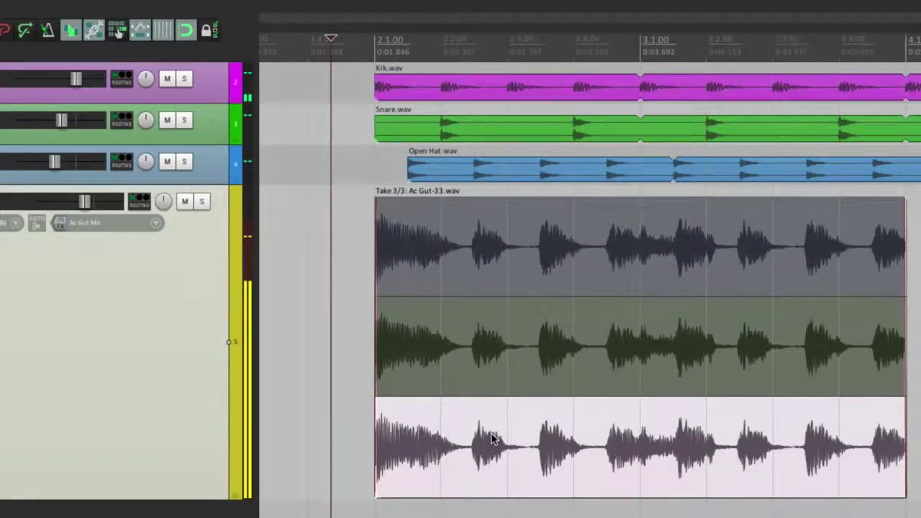
key("space")
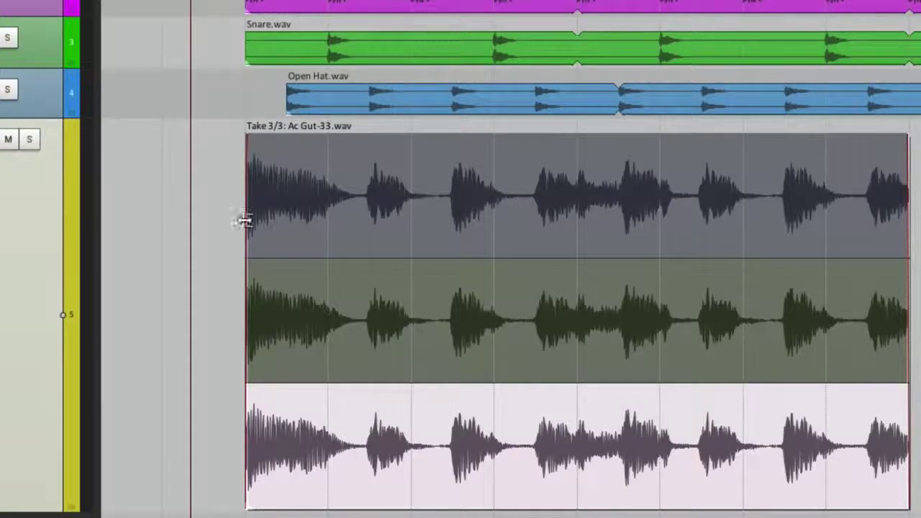
- Try splitting the Ac Gut item in the gap after its first note with the first take active, and undo the split
scroll(291, 258, "up", 5)
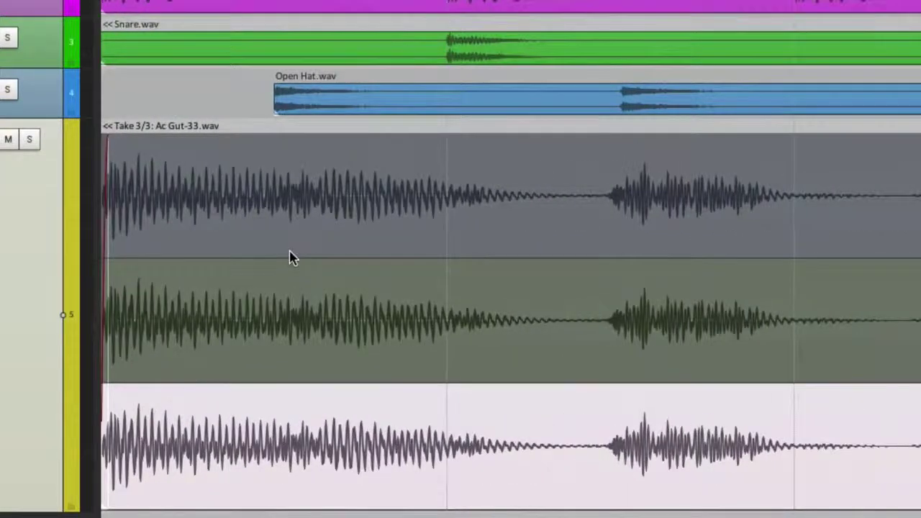
left_click(567, 226)
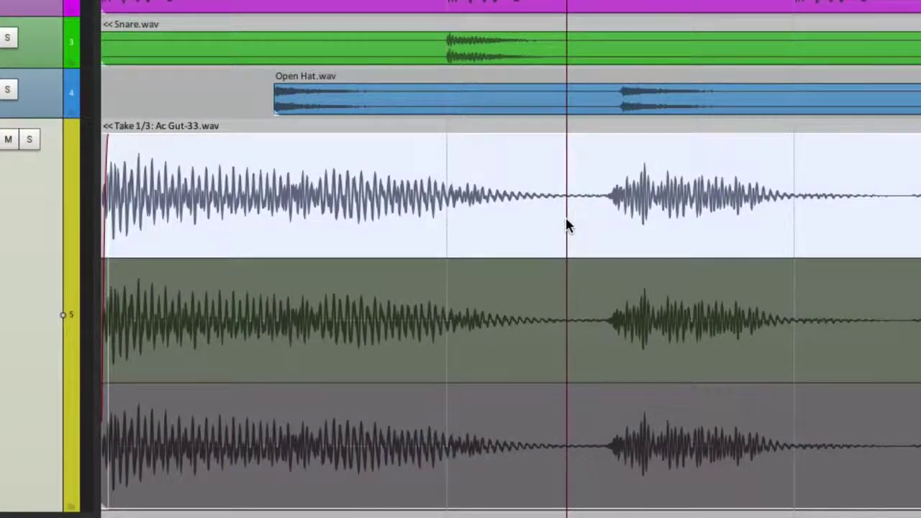
key("s")
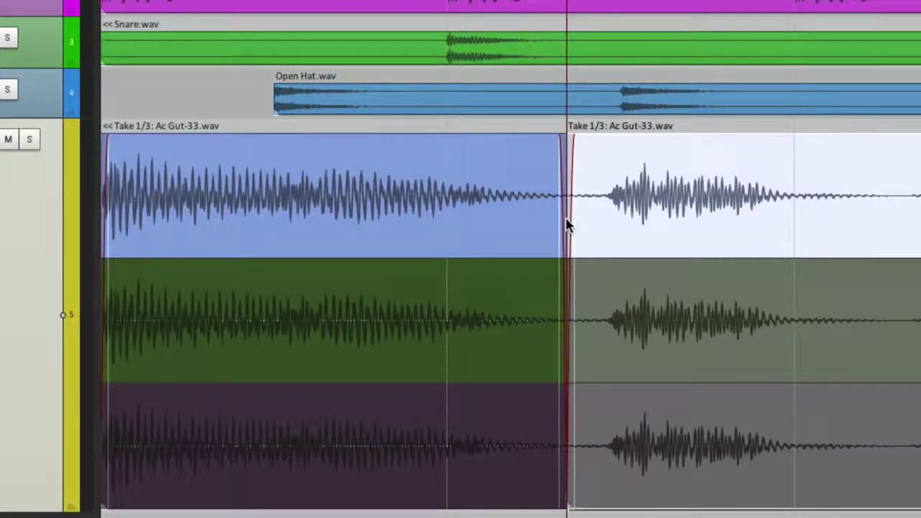
scroll(567, 223, "down", 1)
scroll(567, 223, "up", 7)
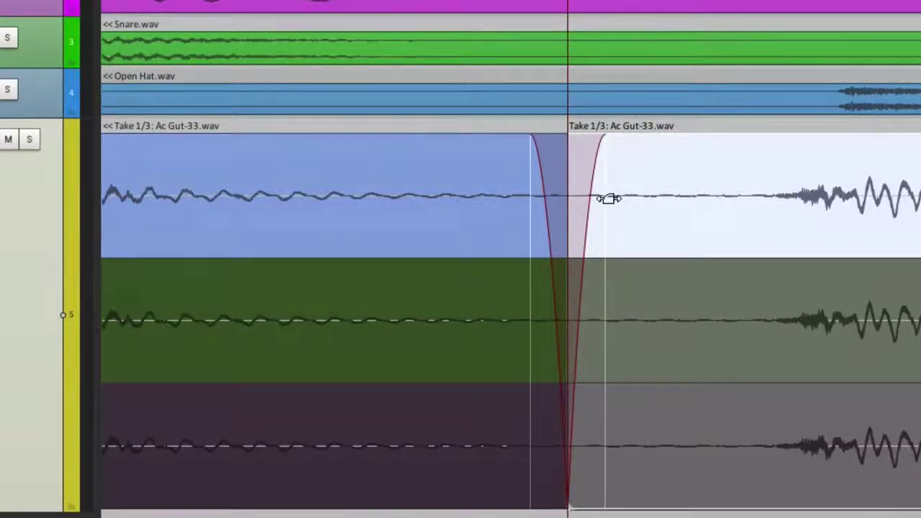
key("ctrl+z")
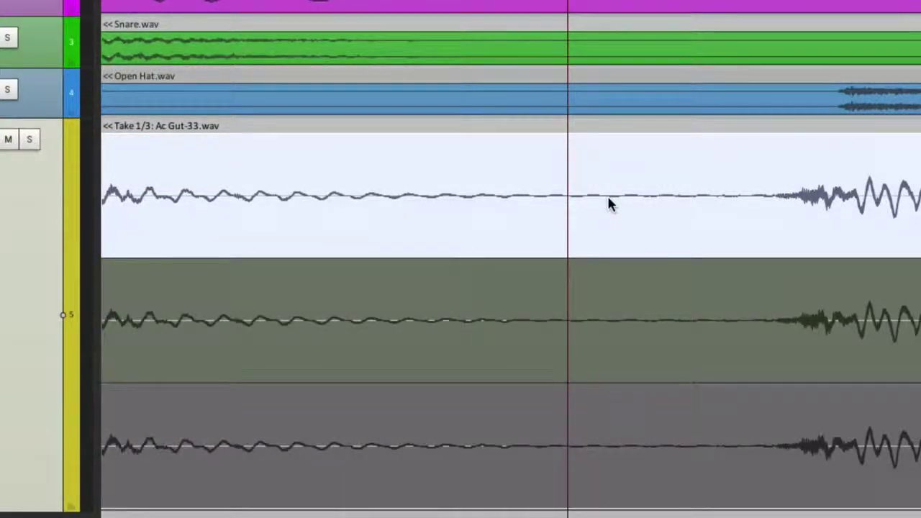
- Enable overlapping and crossfading of items when splitting in the media item default preferences
key("super+comma")
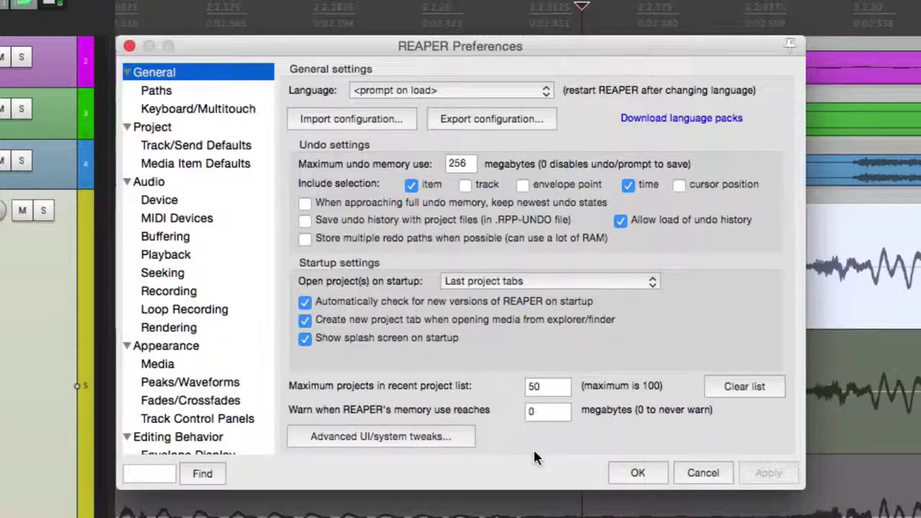
left_click(218, 164)
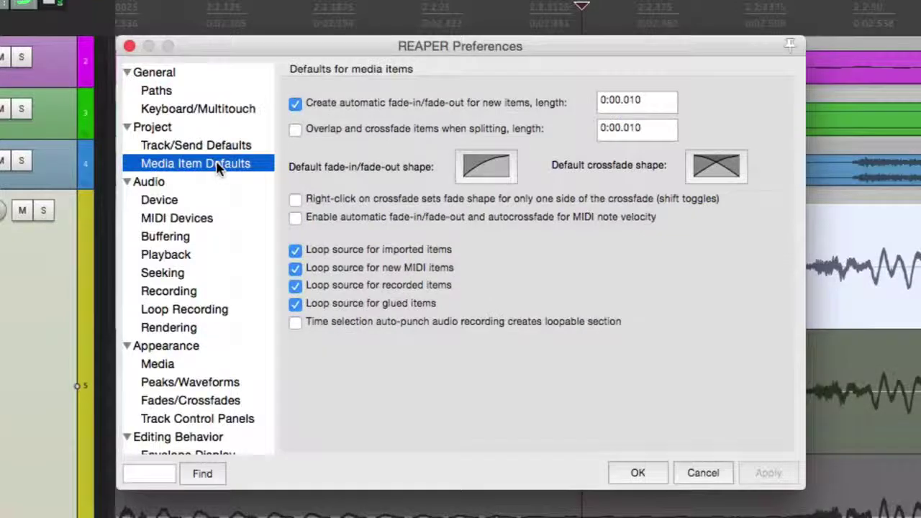
left_click(295, 131)
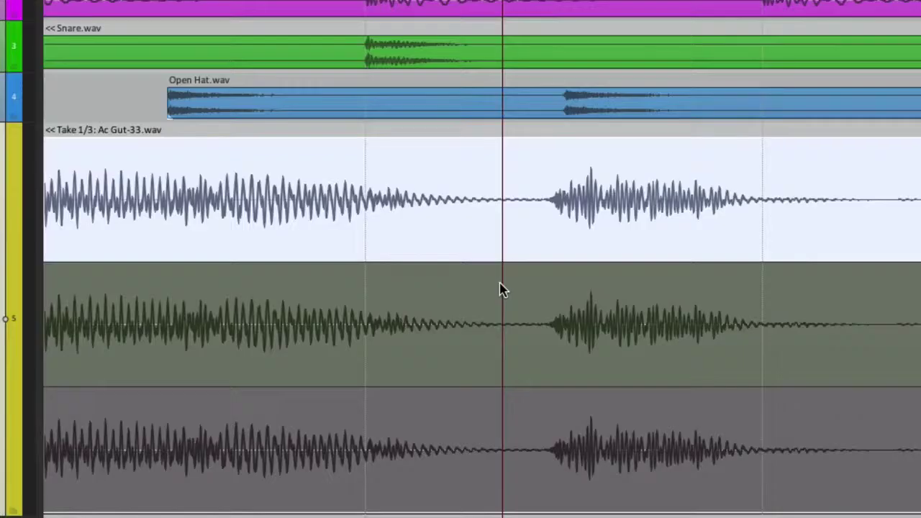
- Split the Ac Gut item across all takes at six quiet gaps between its notes, dividing it into seven segments
scroll(501, 289, "up", 2)
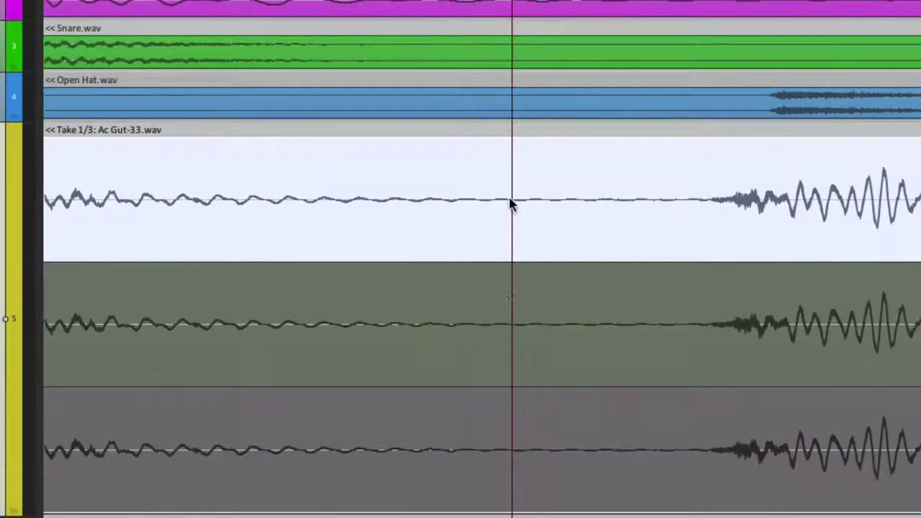
key("s")
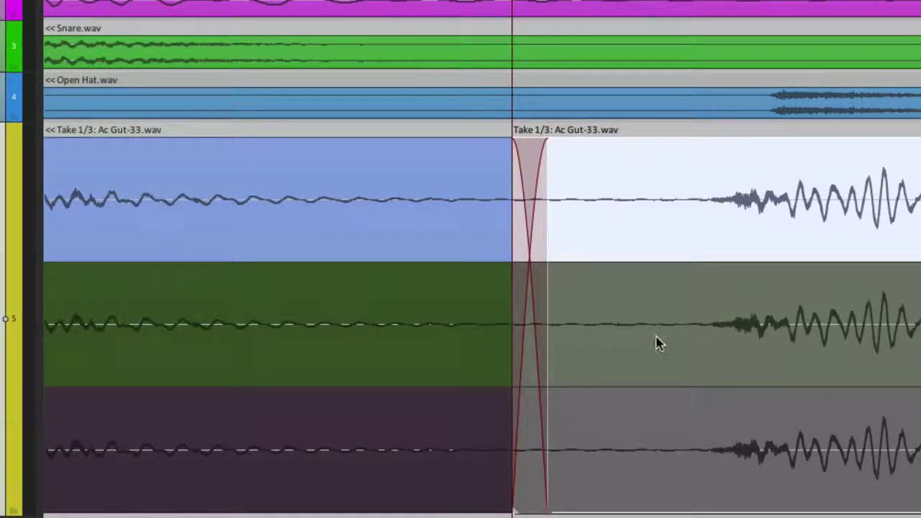
scroll(456, 267, "down", 8)
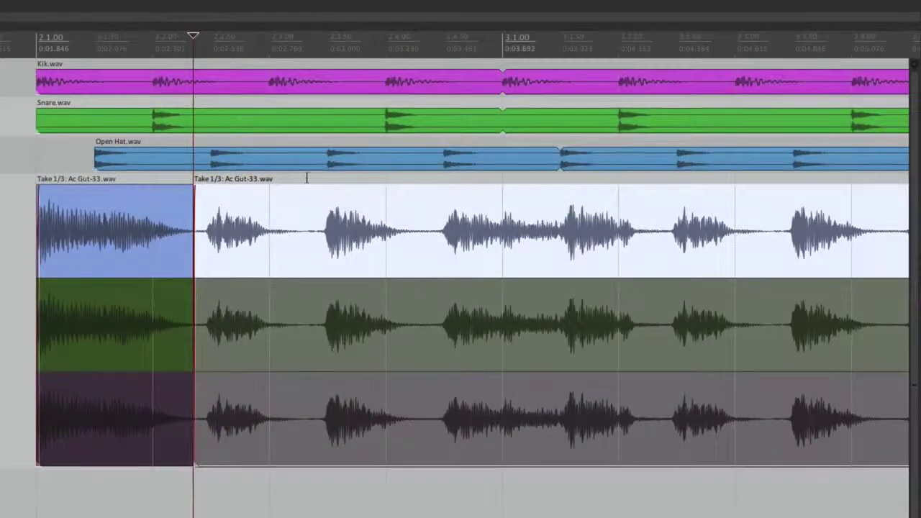
left_click(306, 220)
key("s")
left_click(428, 200)
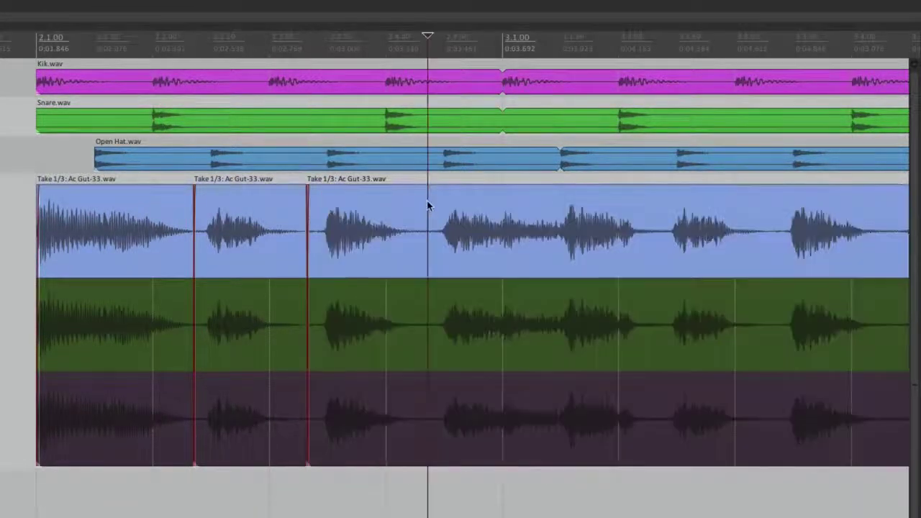
left_click(654, 209)
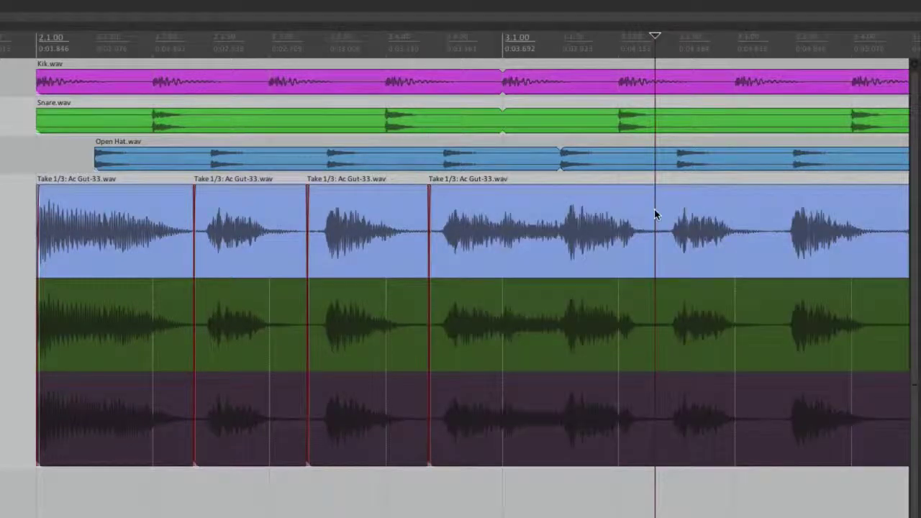
left_click(714, 223)
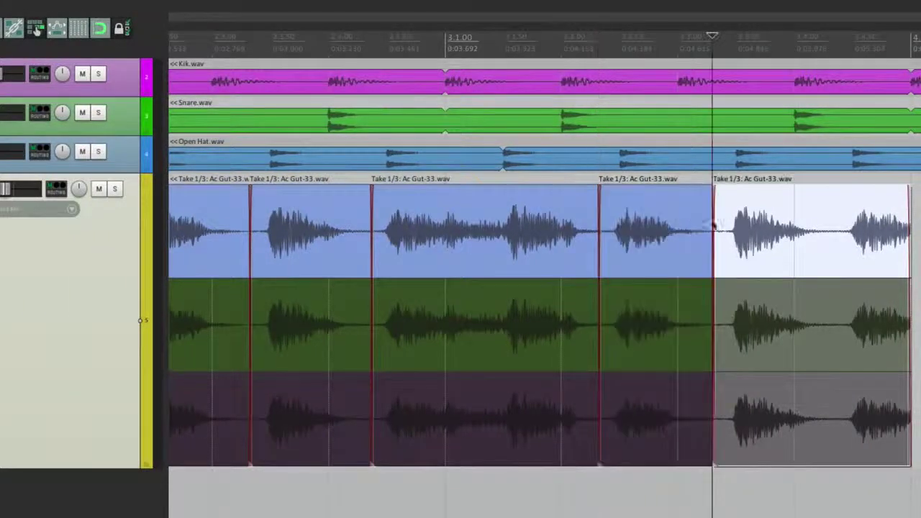
left_click(830, 227)
left_click(828, 226)
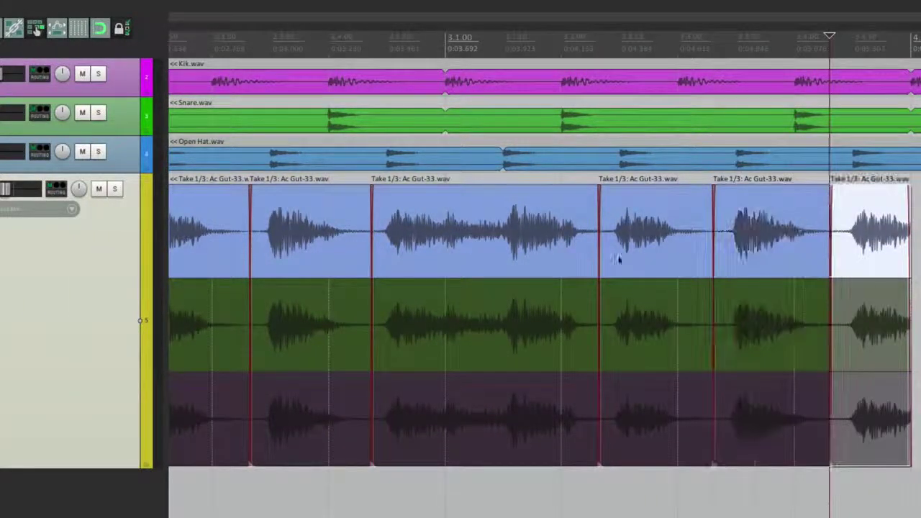
- Play from just before 2.1.00 to compare the first segment's three takes, finishing with take 1 active
scroll(596, 266, "down", 3)
scroll(507, 232, "up", 2)
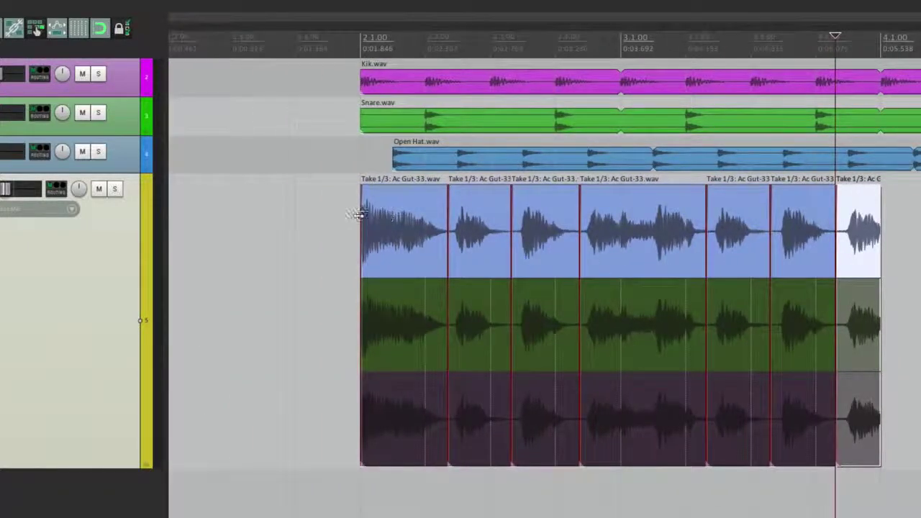
scroll(358, 214, "up", 3)
left_click(215, 225)
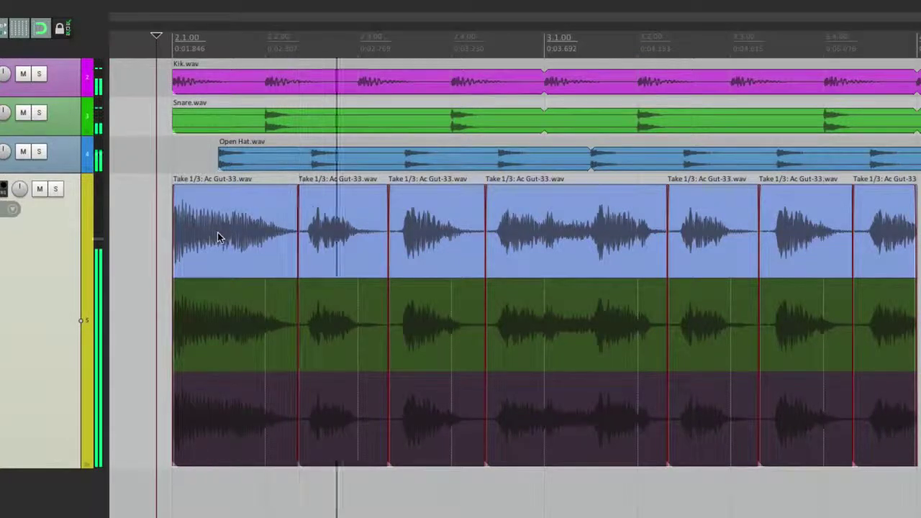
left_click(220, 295)
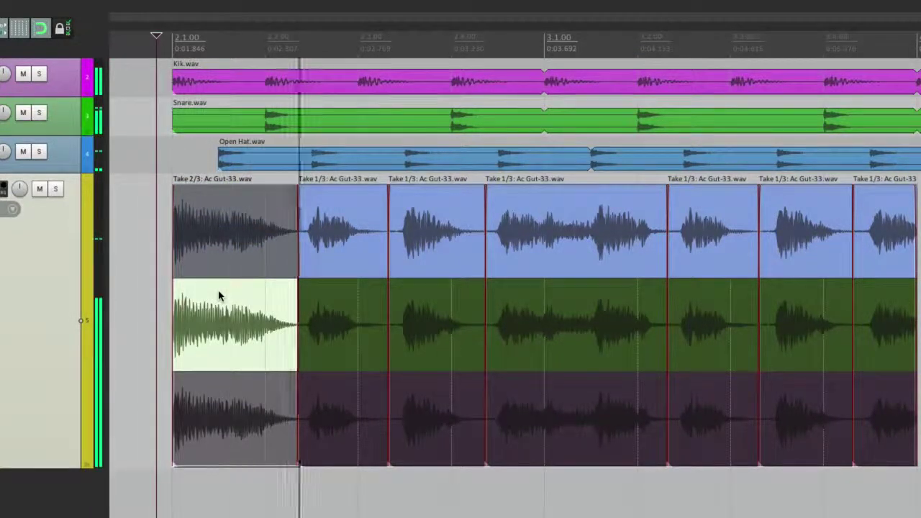
left_click(230, 388)
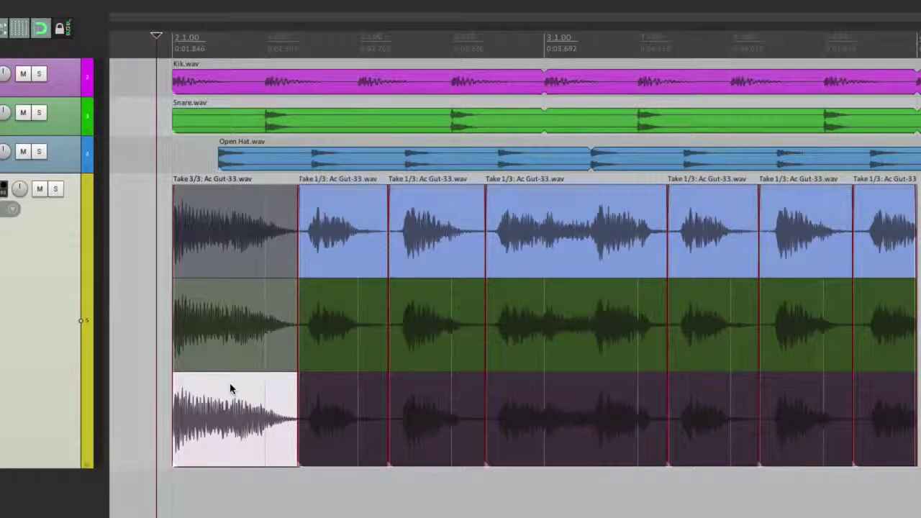
left_click(216, 212)
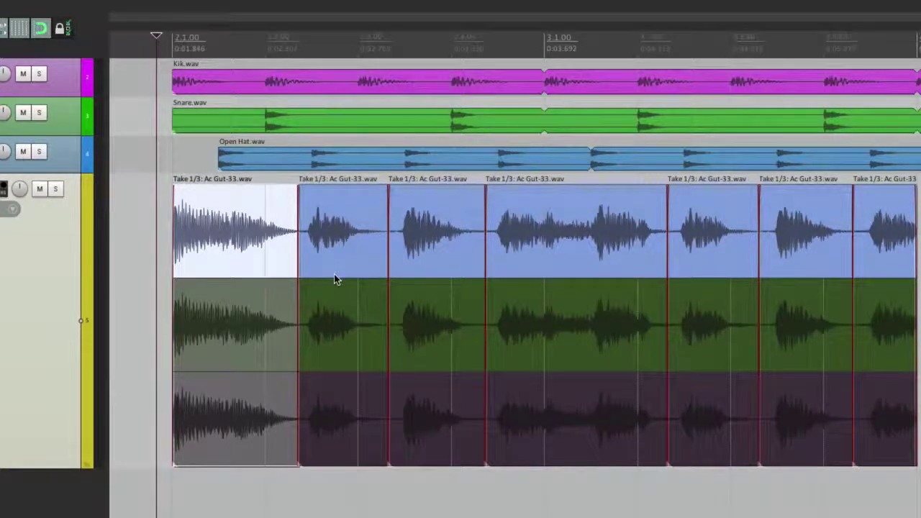
- Audition takes 1 and 2 of the second Ac Gut segment and keep take 2 active
left_click(330, 232)
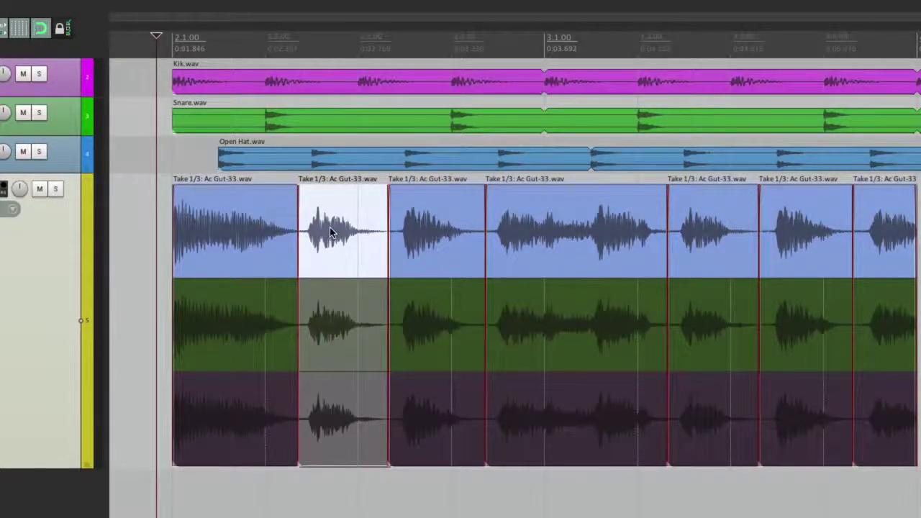
key("space")
key("space")
left_click(345, 339)
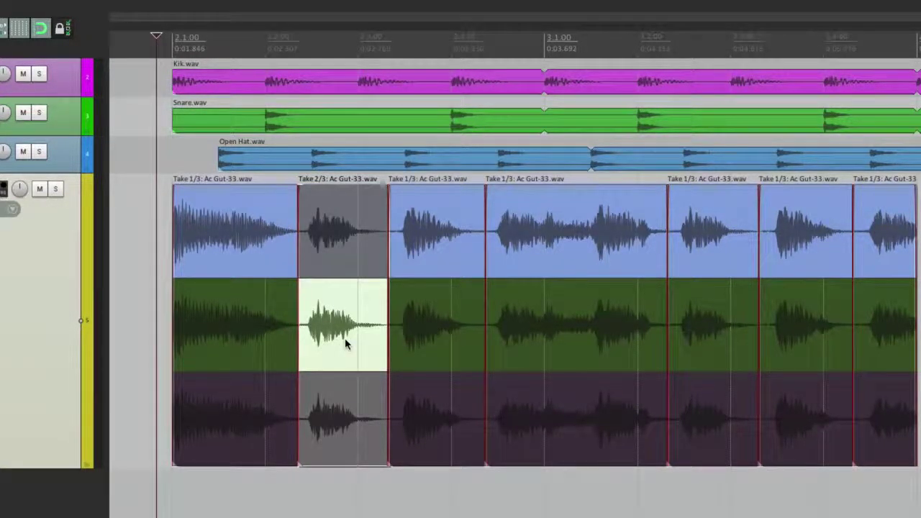
key("space")
key("space")
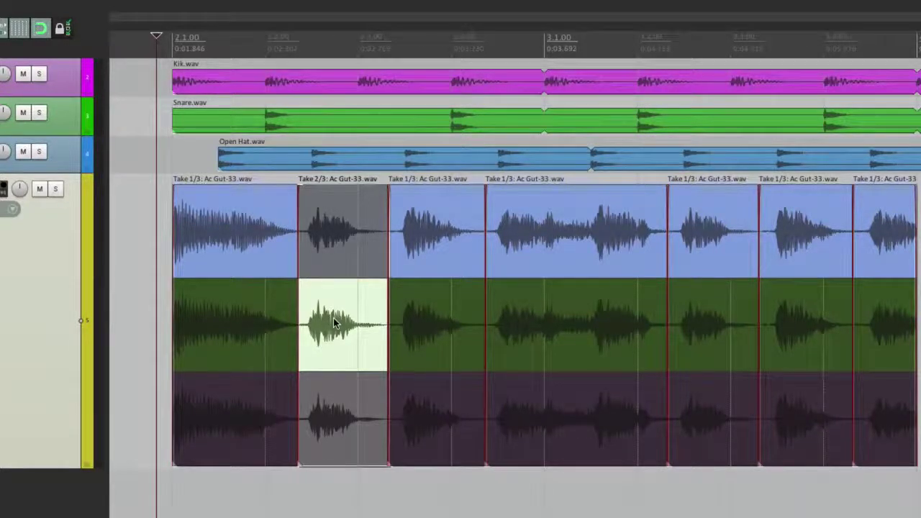
- Comp the seven Ac Gut segments in order from takes 1, 2, 3, 2, 1, 2 and 3
left_click(248, 250)
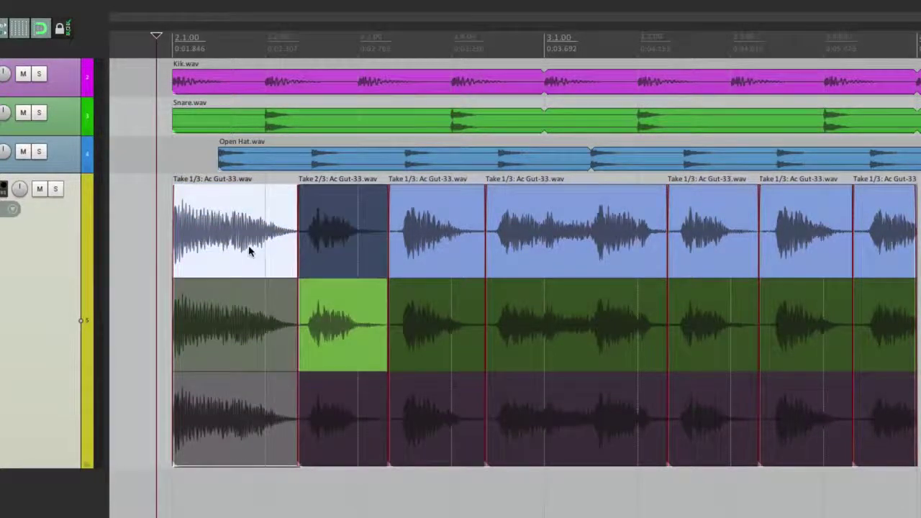
left_click(319, 313)
left_click(430, 403)
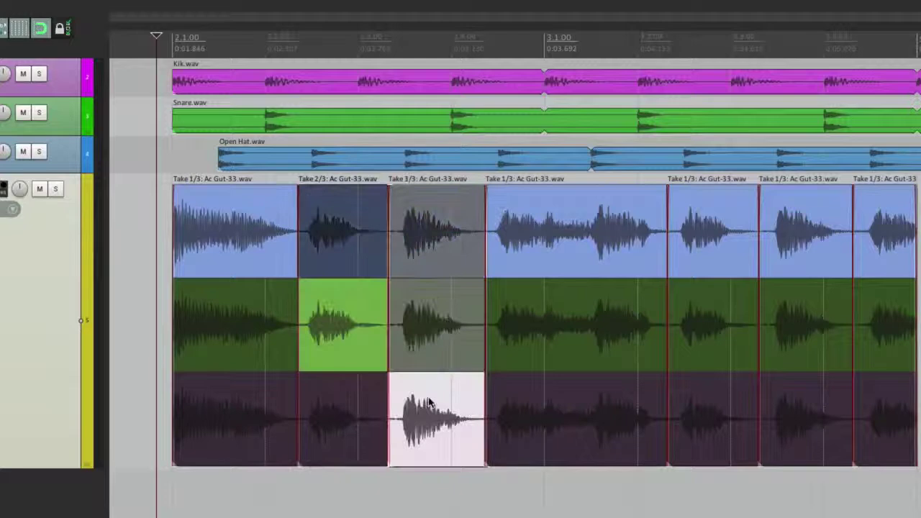
left_click(541, 320)
left_click(733, 226)
left_click(784, 308)
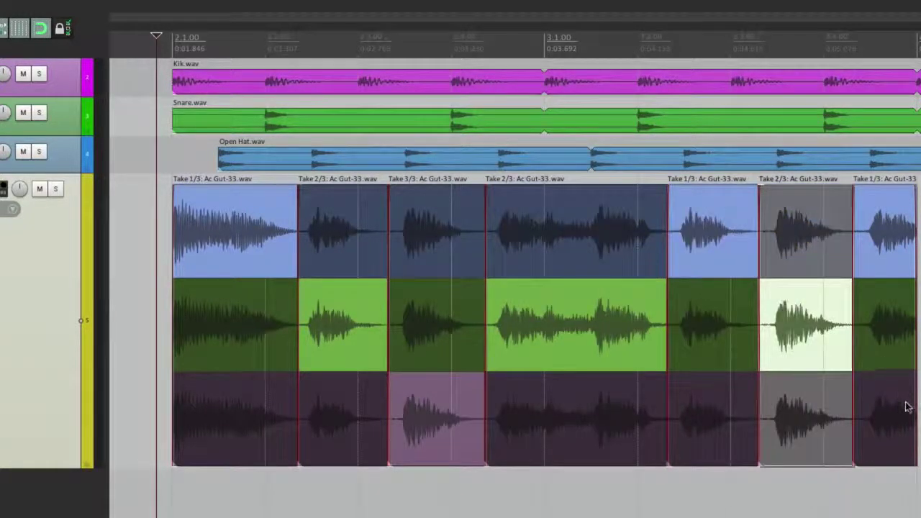
left_click(907, 407)
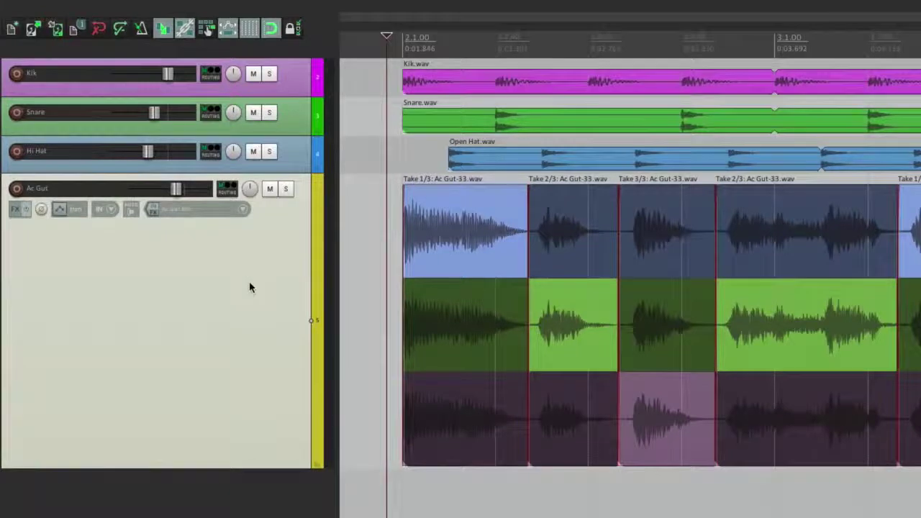
- Select all the Ac Gut segments and lock each one to its active take
left_click(249, 288)
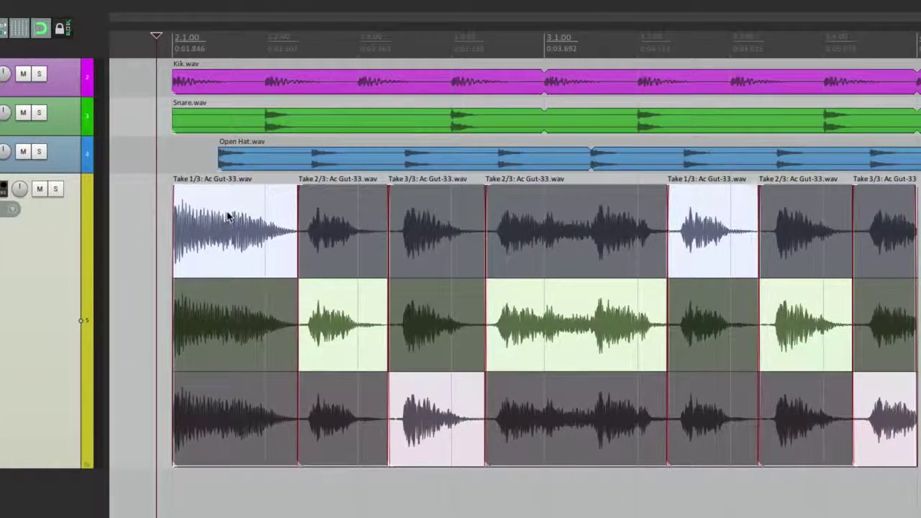
right_click(457, 215)
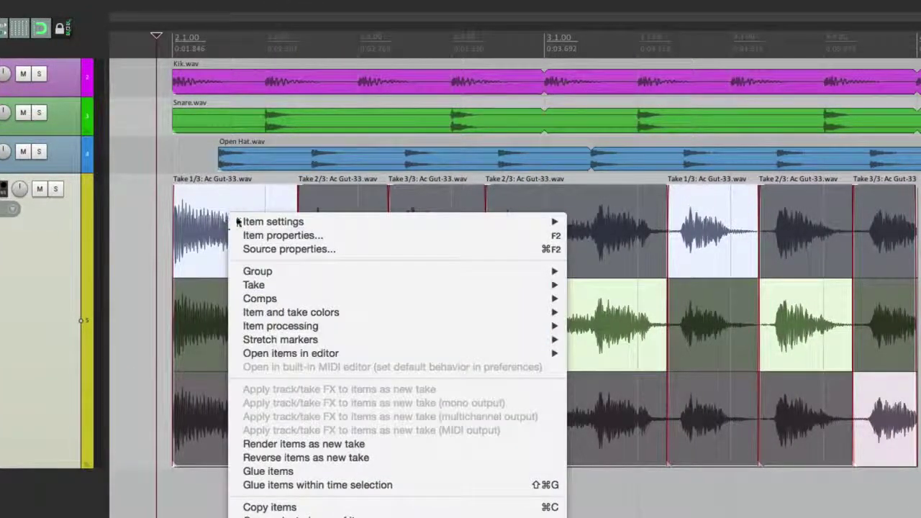
mouse_move(238, 285)
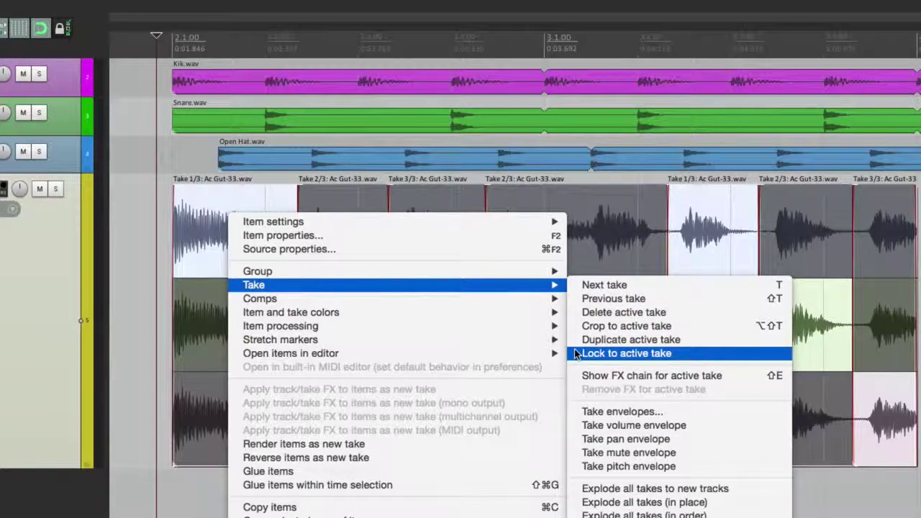
left_click(576, 352)
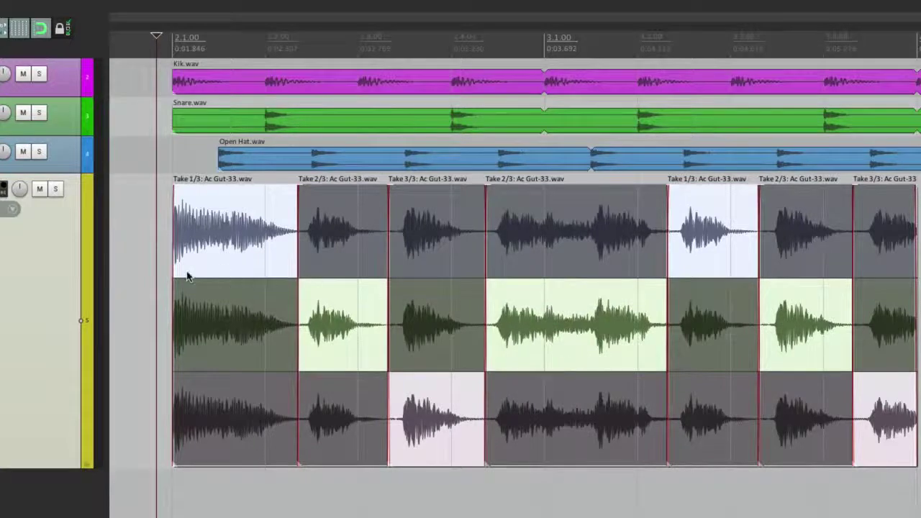
- Deselect the segments and test the take lock by trying to switch takes on the first five Ac Gut segments
left_click(154, 268)
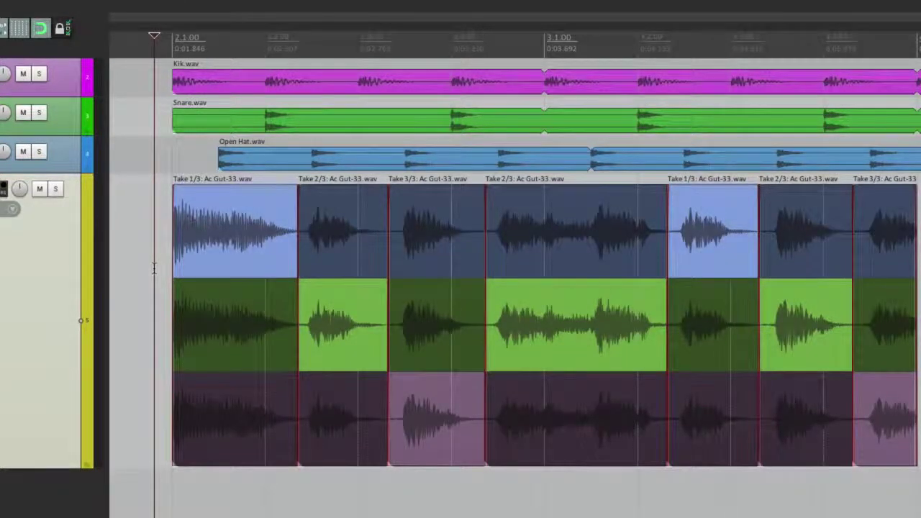
left_click(237, 308)
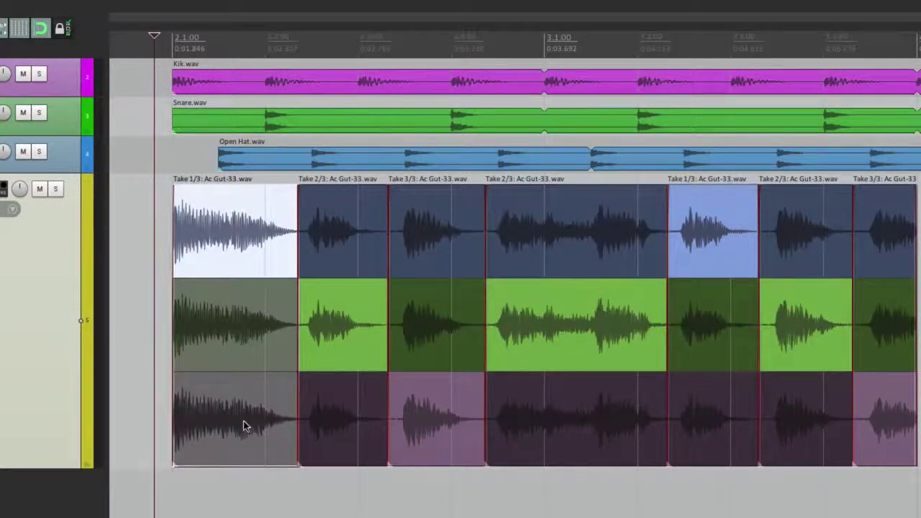
left_click(308, 263)
left_click(410, 248)
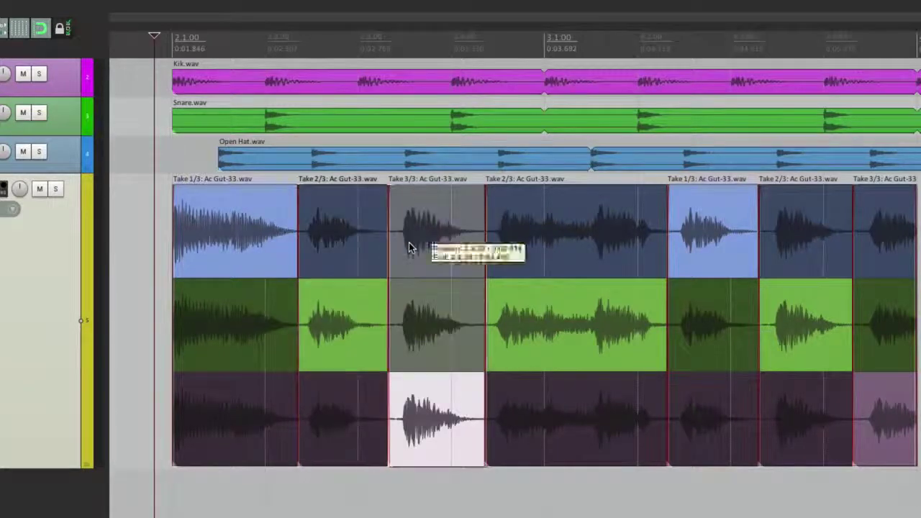
left_click(525, 342)
left_click(681, 238)
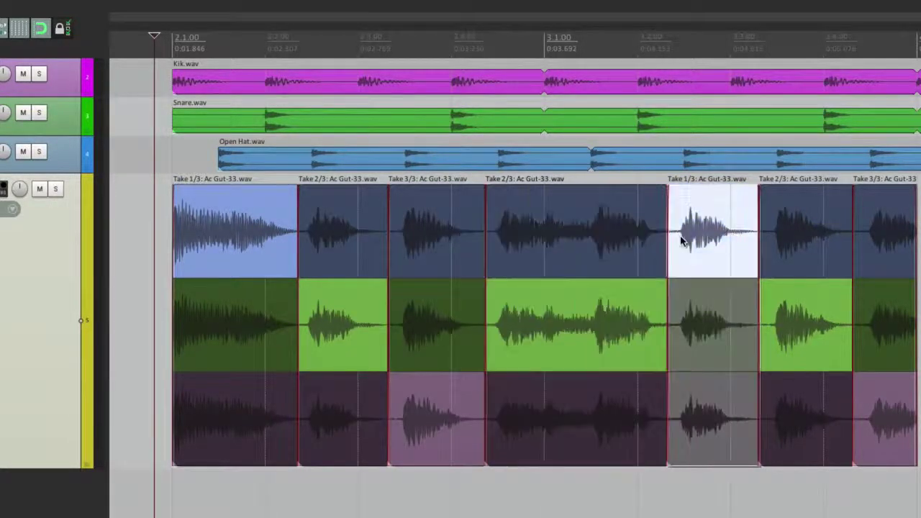
- Test the take lock by trying to switch takes on the sixth and seventh Ac Gut segments, then the second through fourth
left_click(796, 241)
left_click(874, 322)
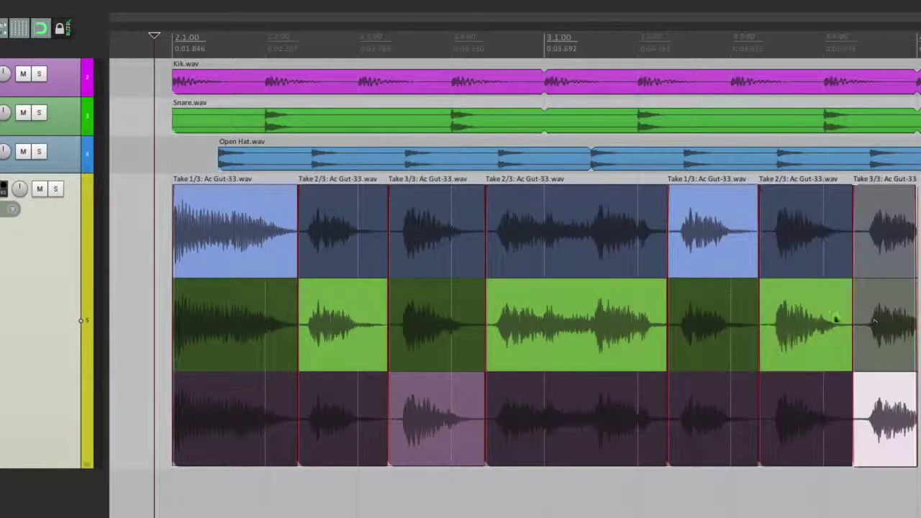
left_click(133, 282)
left_click(334, 245)
left_click(429, 231)
left_click(500, 225)
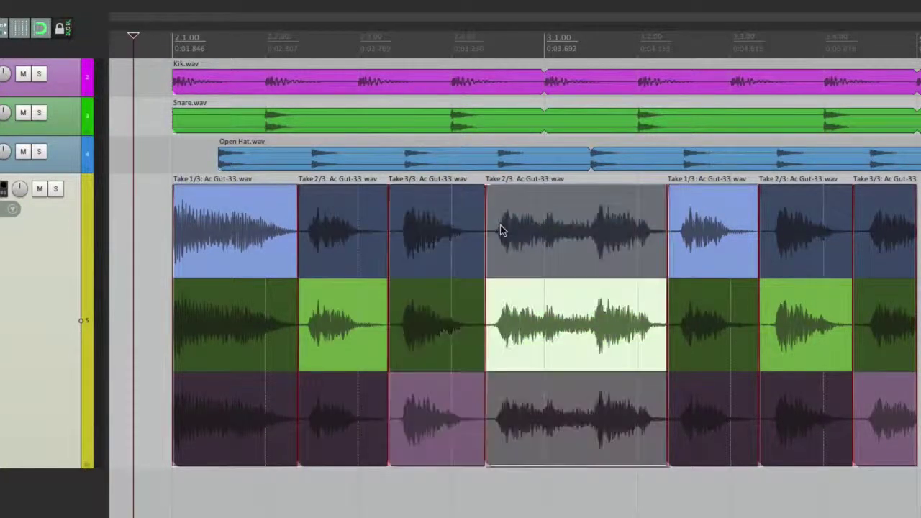
left_click(163, 264)
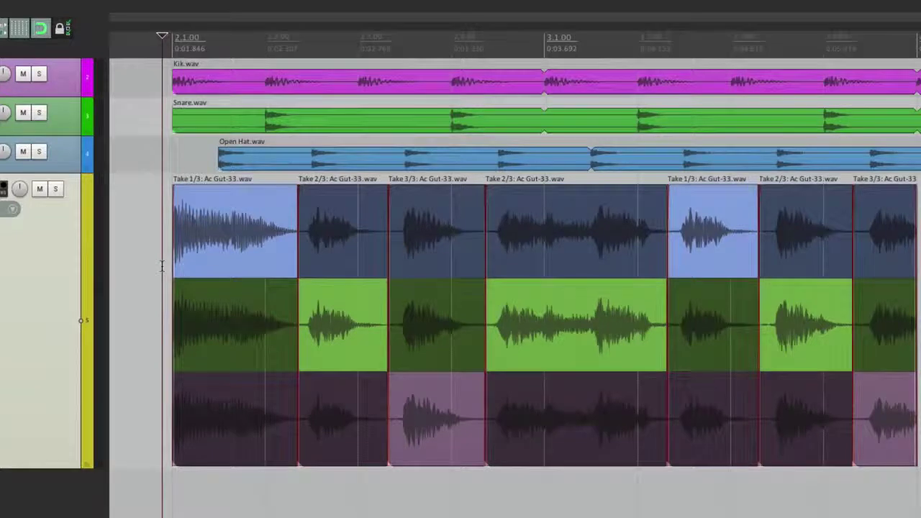
- Try to cycle to the next take on the locked first Ac Gut segment, then try selecting other takes on the second through fourth
left_click(235, 207)
key("t")
key("t")
key("t")
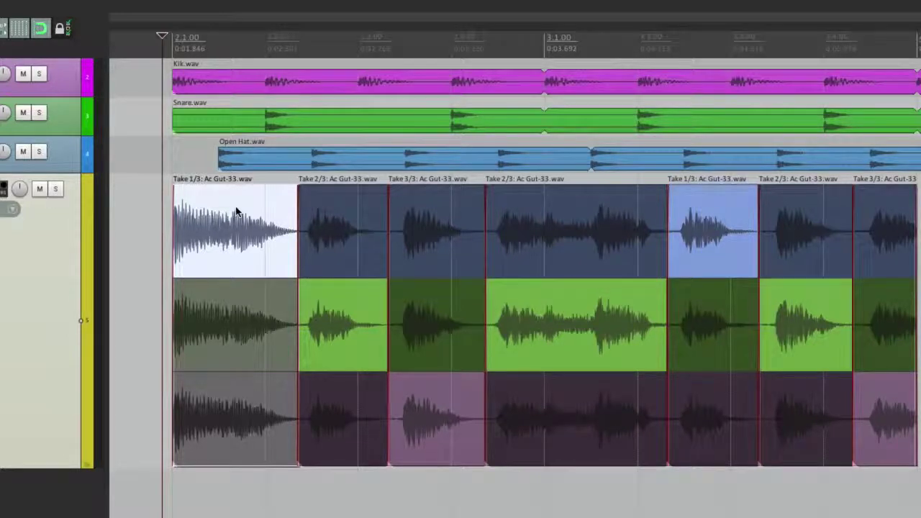
left_click(336, 223)
left_click(405, 221)
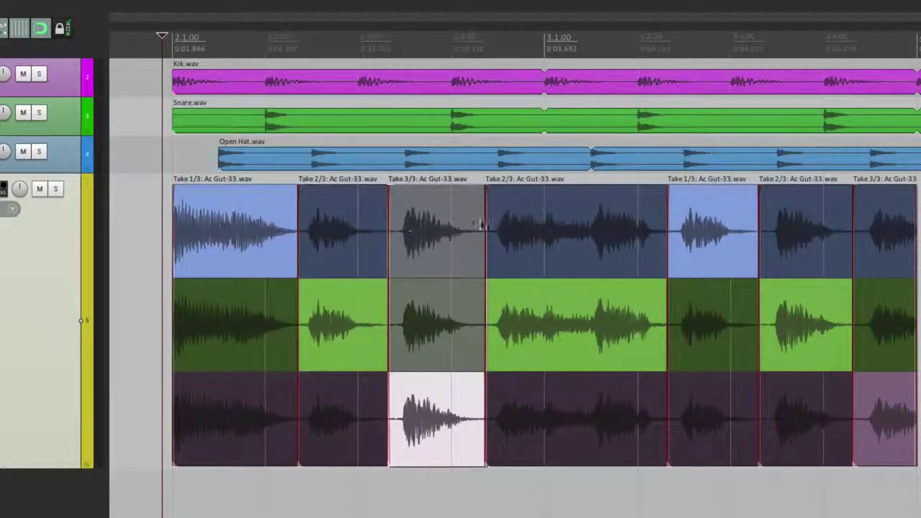
left_click(500, 225)
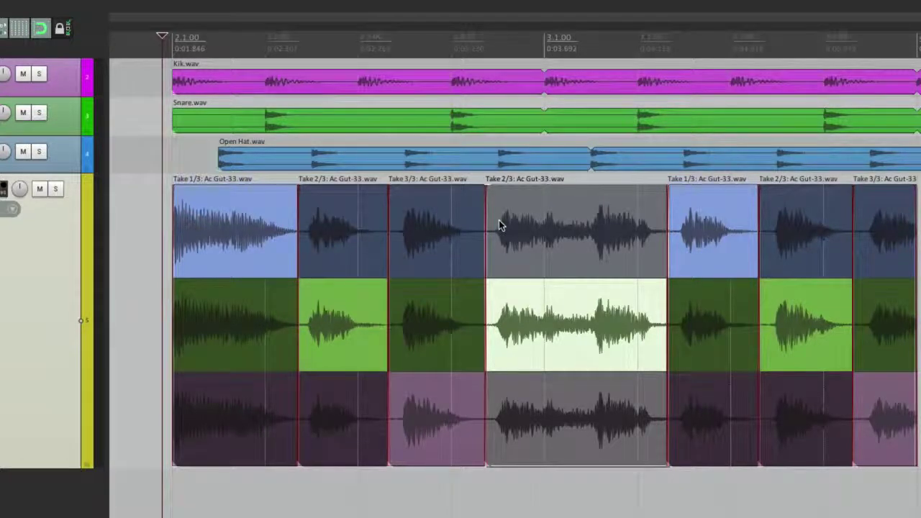
- Select all the Ac Gut segments, turn off Lock to active take for them and deselect them
key("ctrl+a")
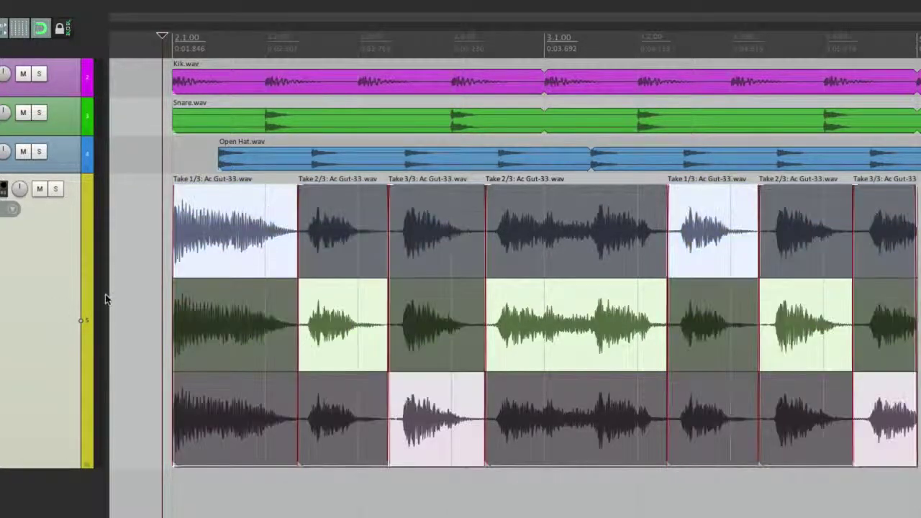
right_click(271, 226)
mouse_move(316, 294)
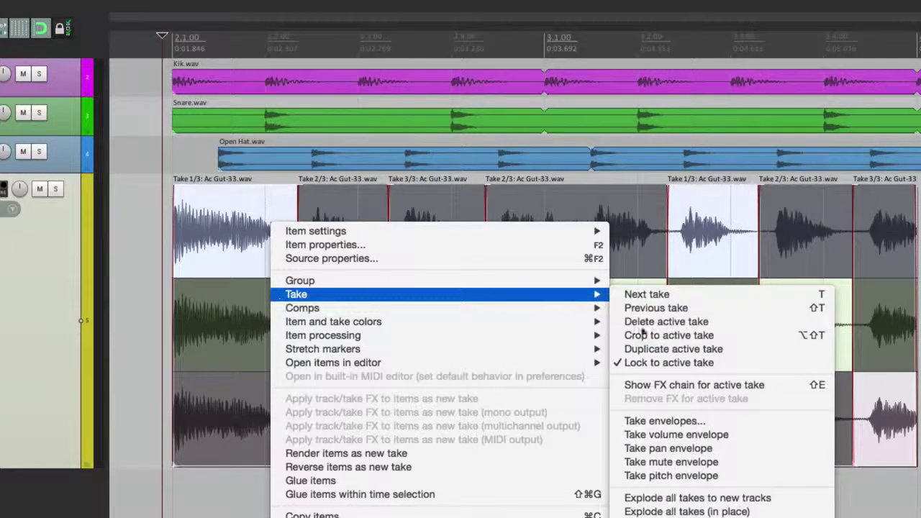
left_click(662, 363)
left_click(162, 241)
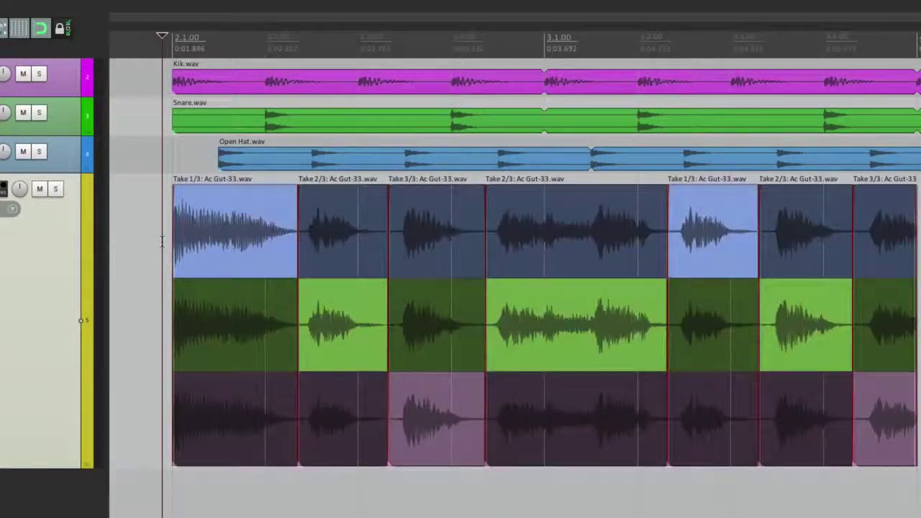
- Switch the first Ac Gut segment to take 3 and the third and fourth to take 1, then undo these take changes
left_click(253, 408)
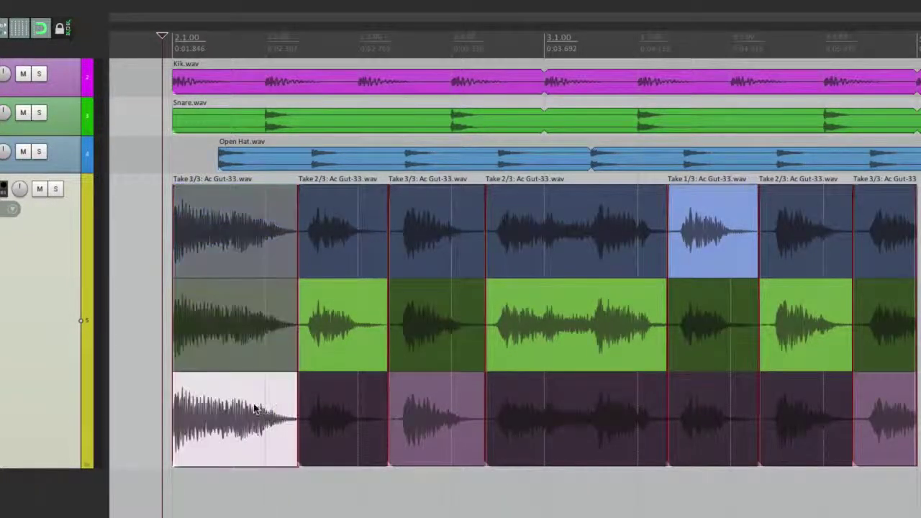
left_click(464, 235)
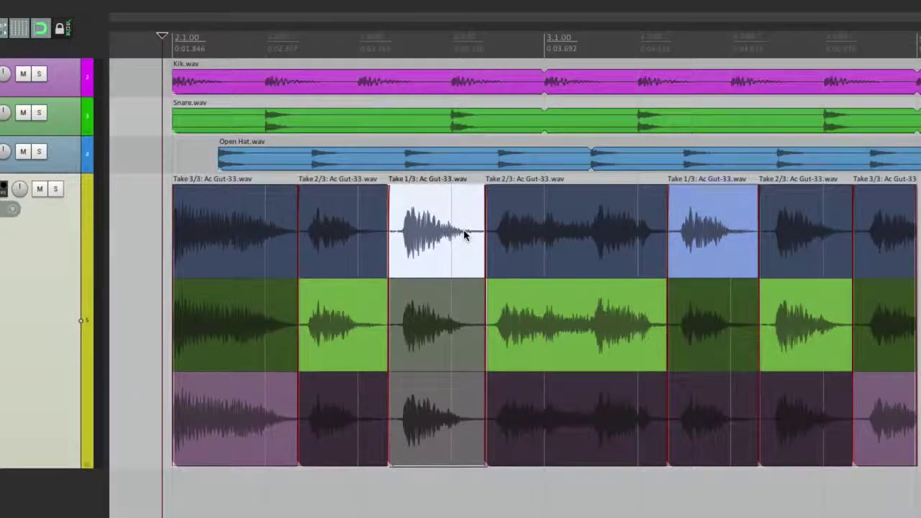
left_click(547, 232)
left_click(146, 230)
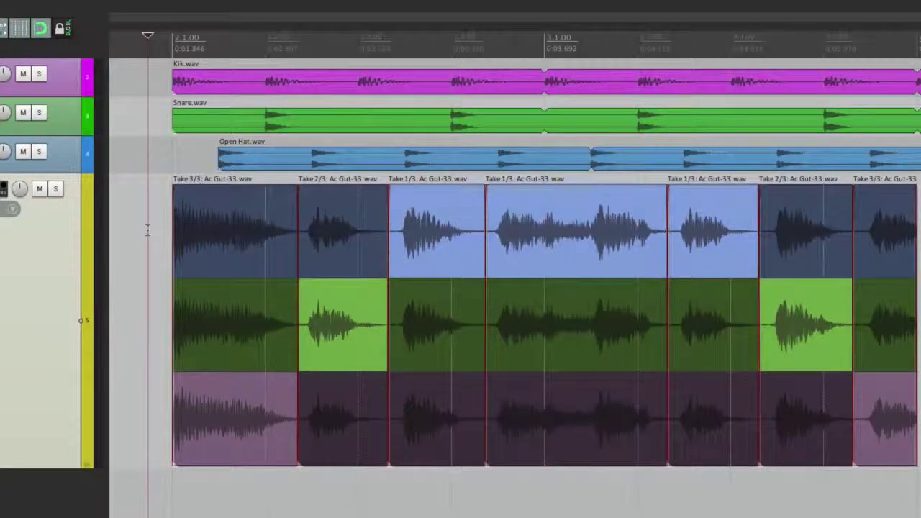
left_click(160, 230)
key("t")
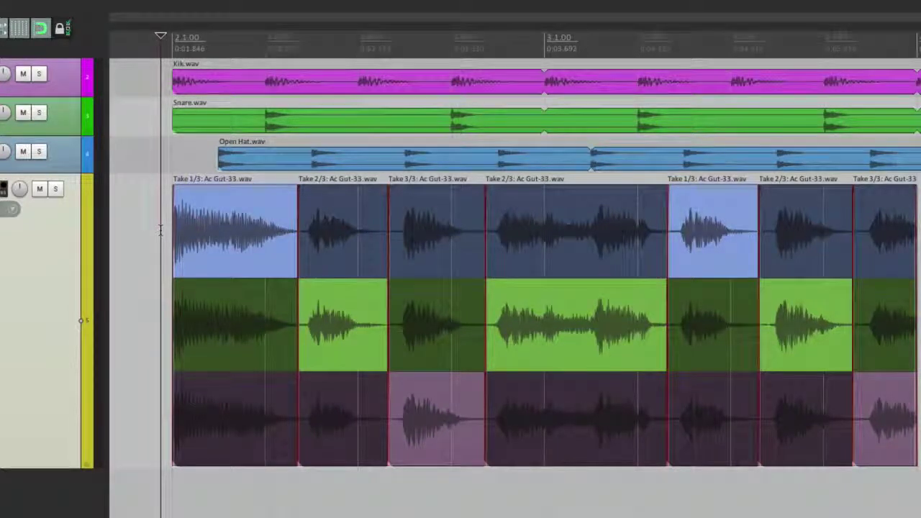
- Crop all the Ac Gut segments to their active takes, deselect them and undo the crop
key("super+a")
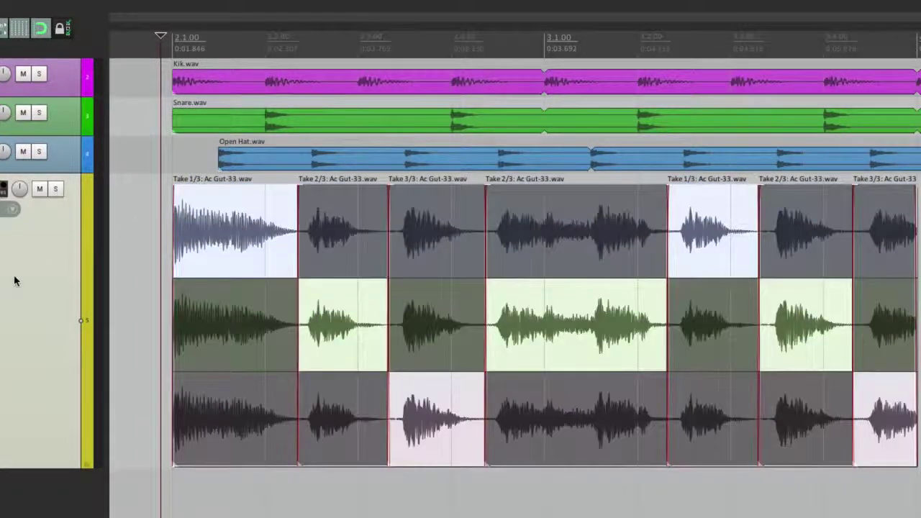
right_click(211, 231)
mouse_move(223, 302)
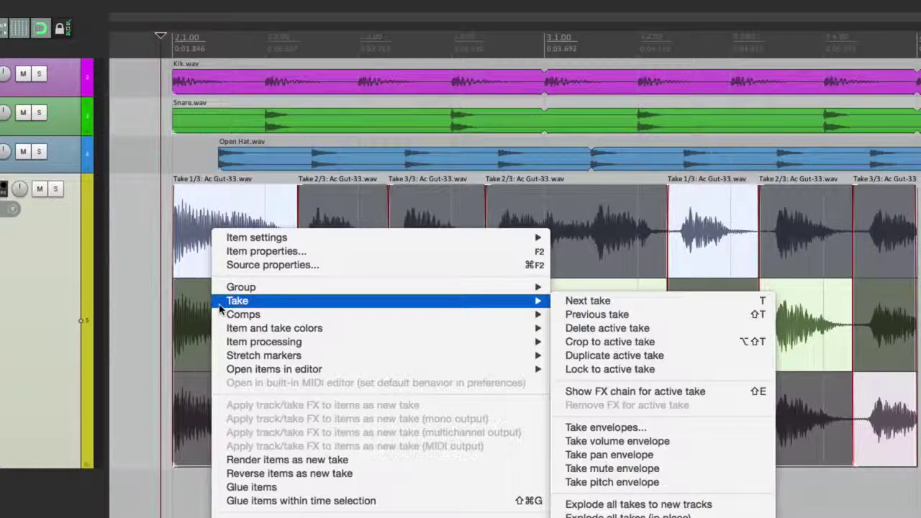
left_click(686, 342)
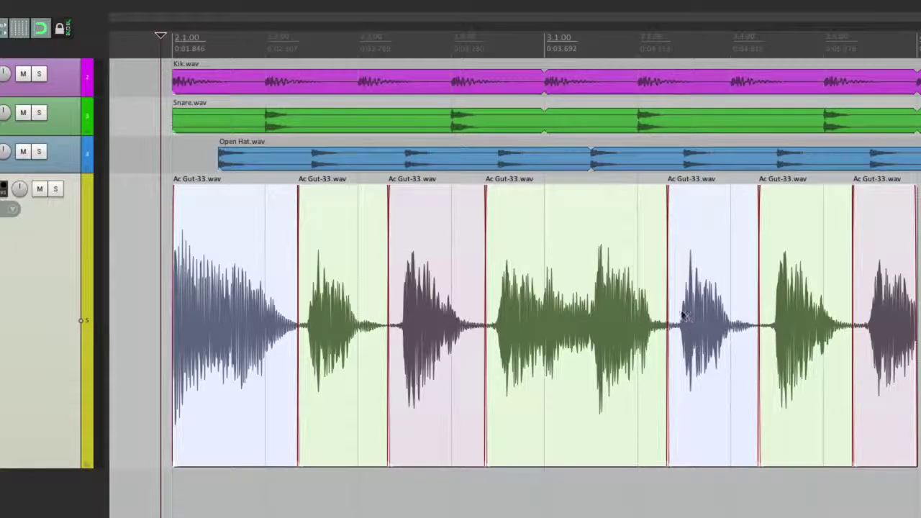
double_click(166, 266)
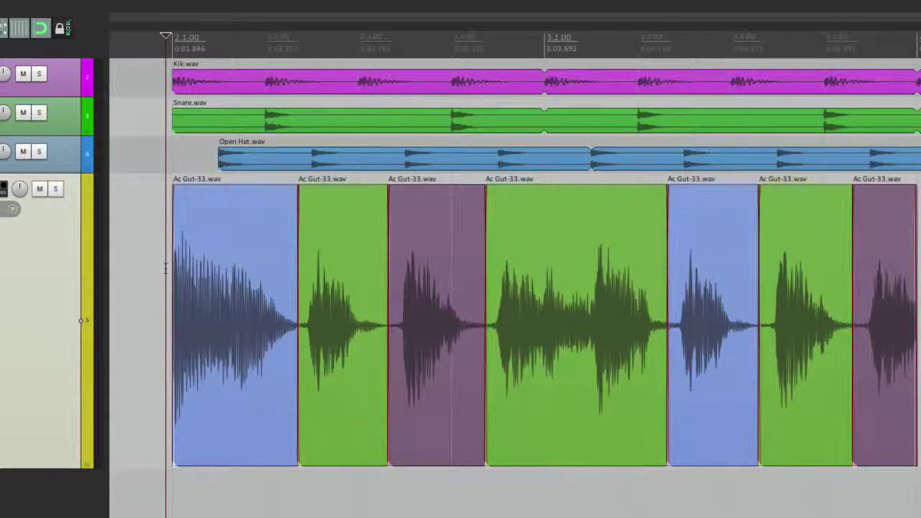
key("ctrl+l")
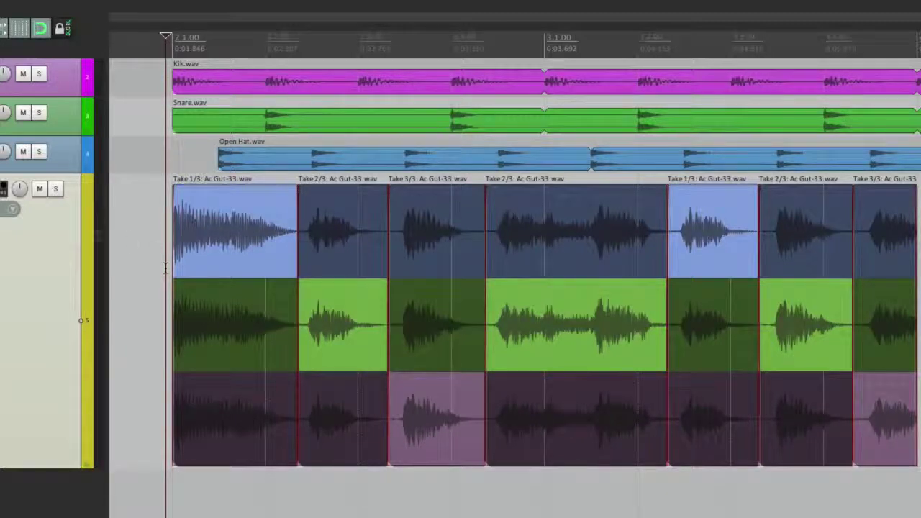
- Select all the Ac Gut segments, save their active takes as a new comp named Comp 1 and deselect them
double_click(30, 259)
right_click(222, 232)
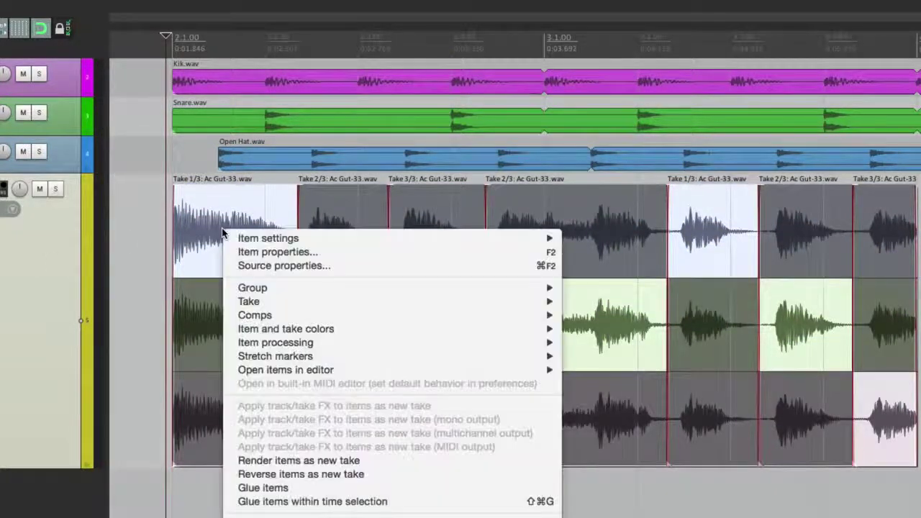
mouse_move(227, 318)
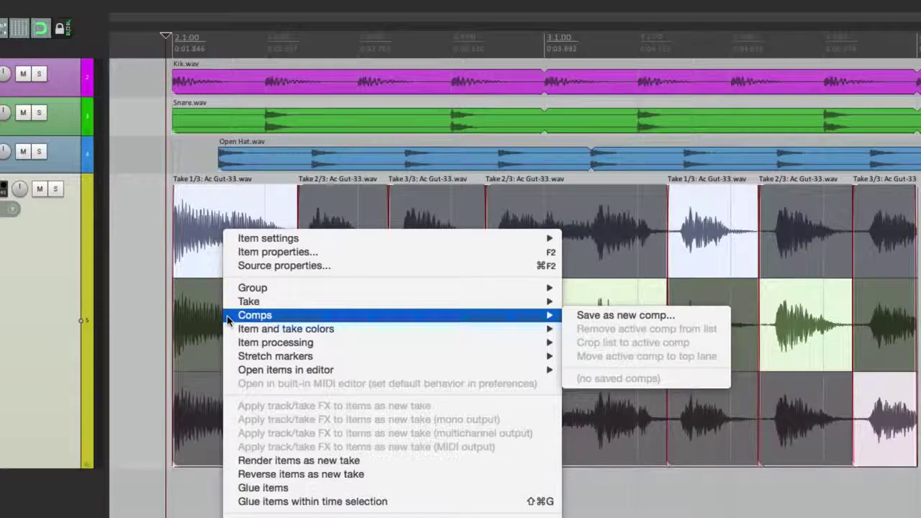
left_click(565, 317)
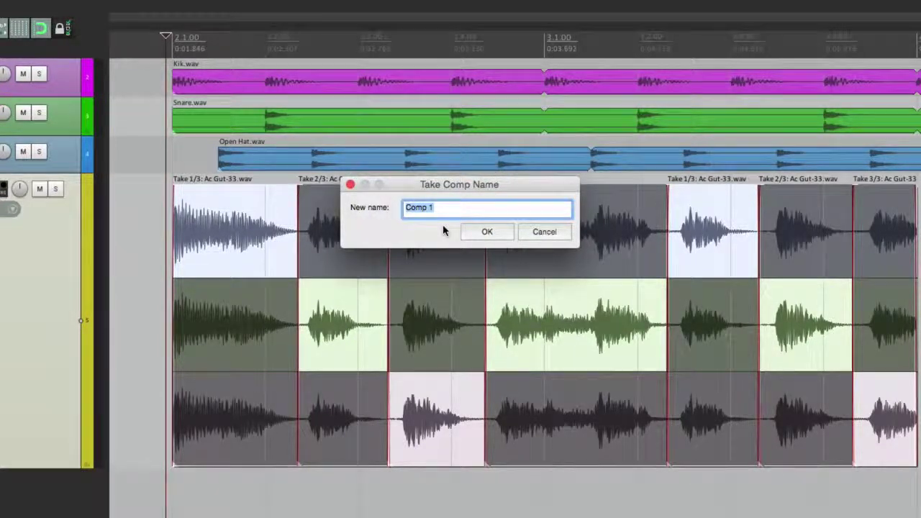
left_click(485, 232)
left_click(154, 258)
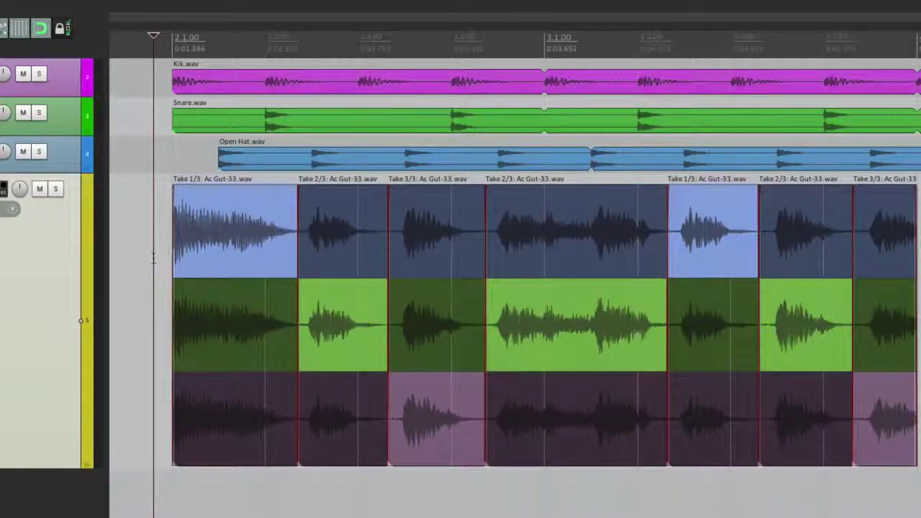
- Switch the first Ac Gut segment to take 2 and the second and fourth segments to take 1
left_click(266, 320)
left_click(341, 227)
left_click(523, 284)
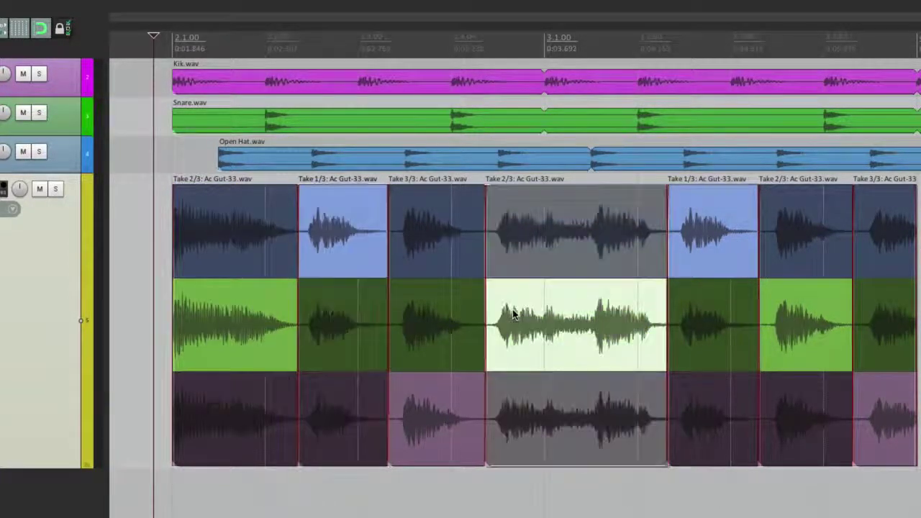
left_click(523, 259)
left_click(150, 253)
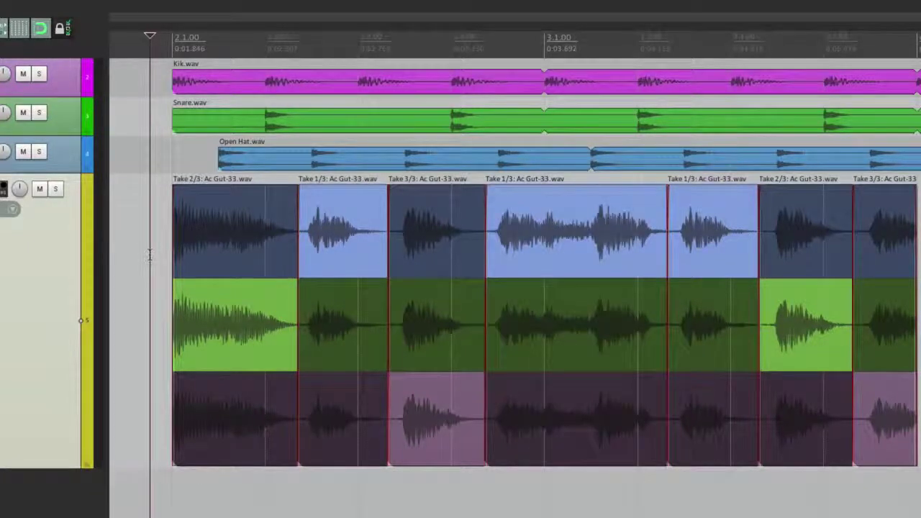
- Select all the Ac Gut segments, recall the saved Comp 1 and deselect them
double_click(39, 263)
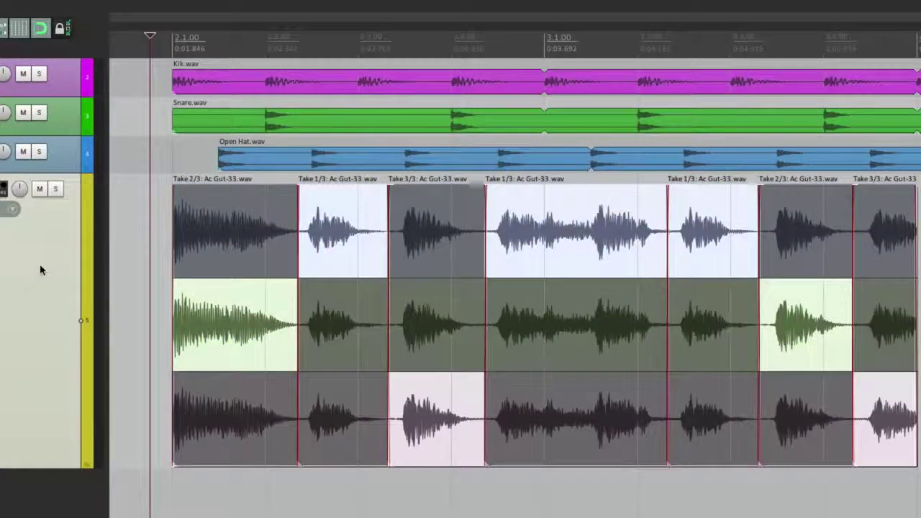
right_click(216, 238)
mouse_move(249, 319)
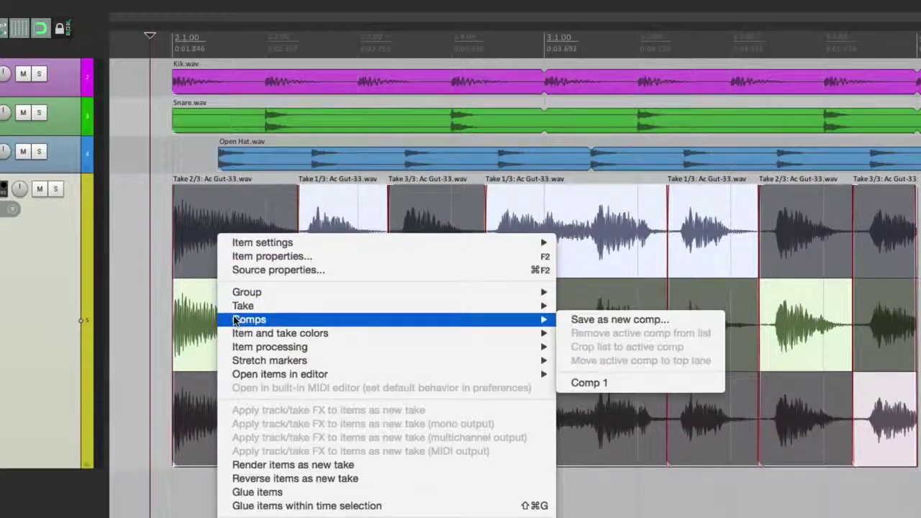
left_click(654, 383)
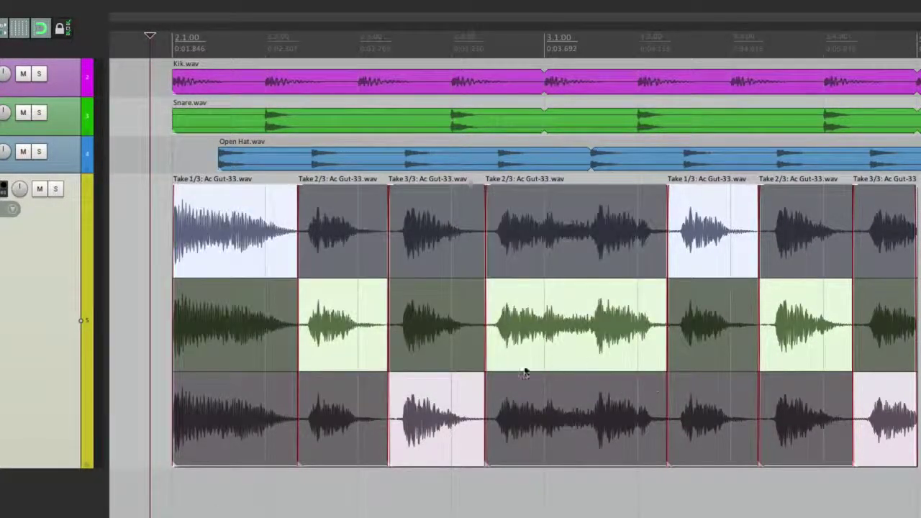
left_click(150, 277)
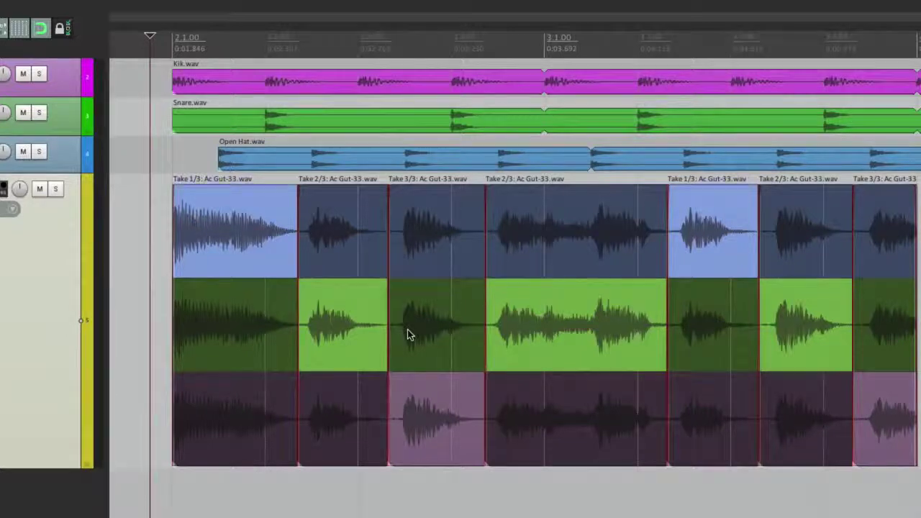
- Build an alternative comp by switching Ac Gut segments one, four and six to take 3 and segment three to take 1
left_click(217, 400)
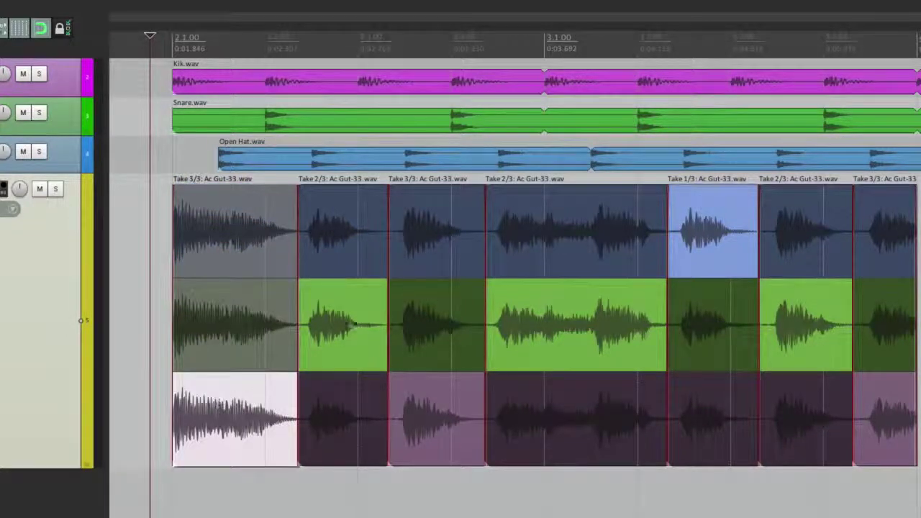
left_click(424, 245)
left_click(616, 449)
left_click(799, 418)
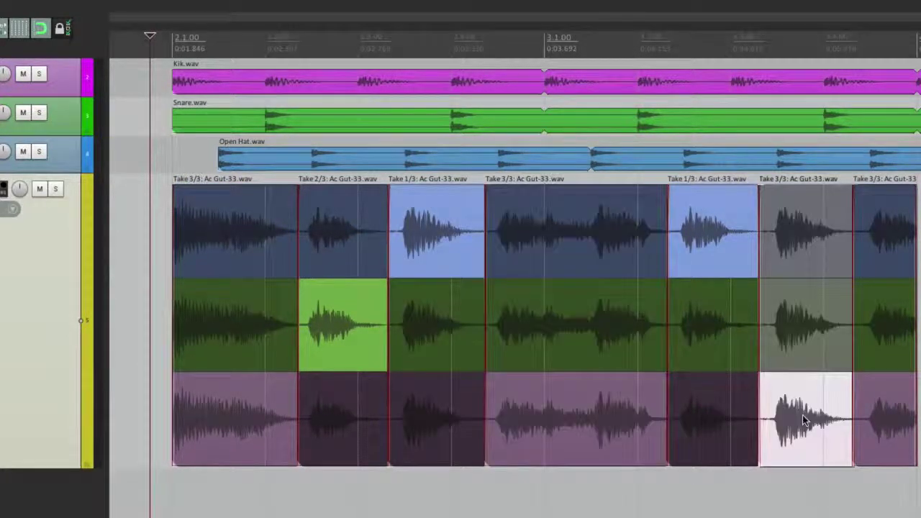
left_click(143, 259)
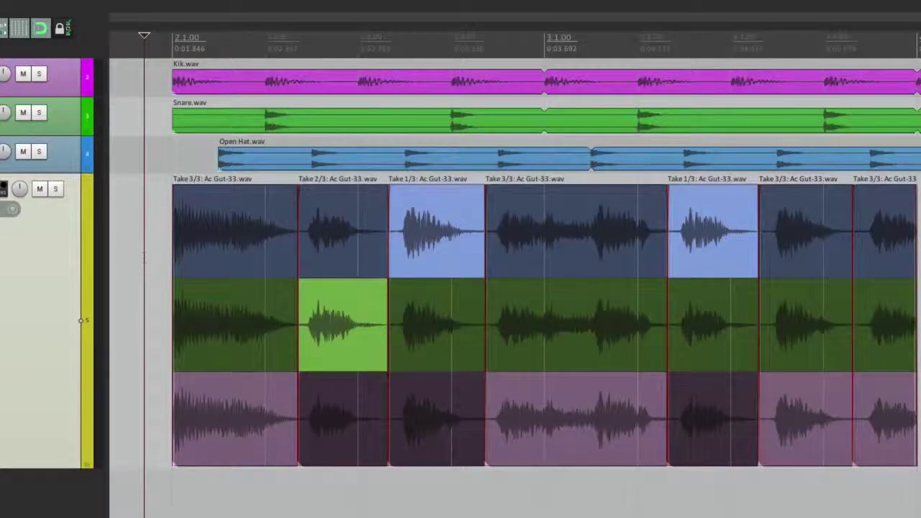
- Select all the Ac Gut segments, save the alternative arrangement as a new comp named Comp 2 and deselect them
double_click(61, 320)
right_click(229, 241)
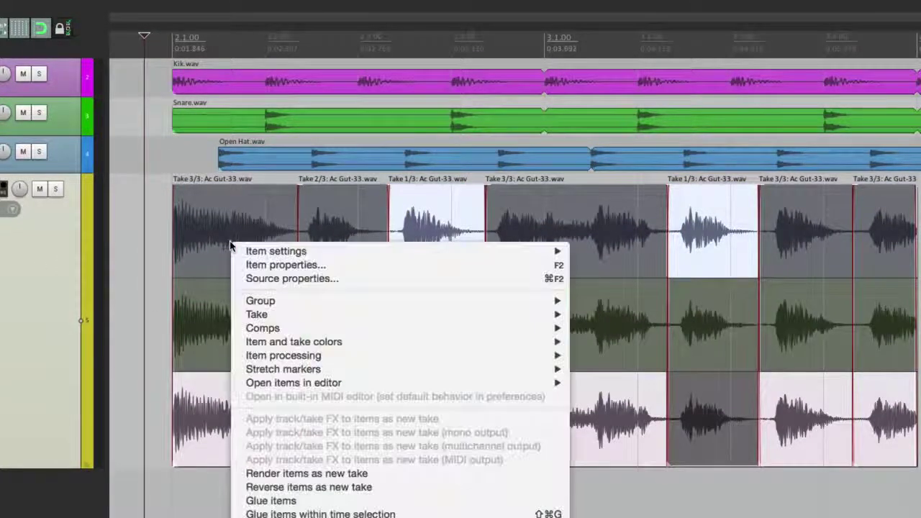
mouse_move(241, 329)
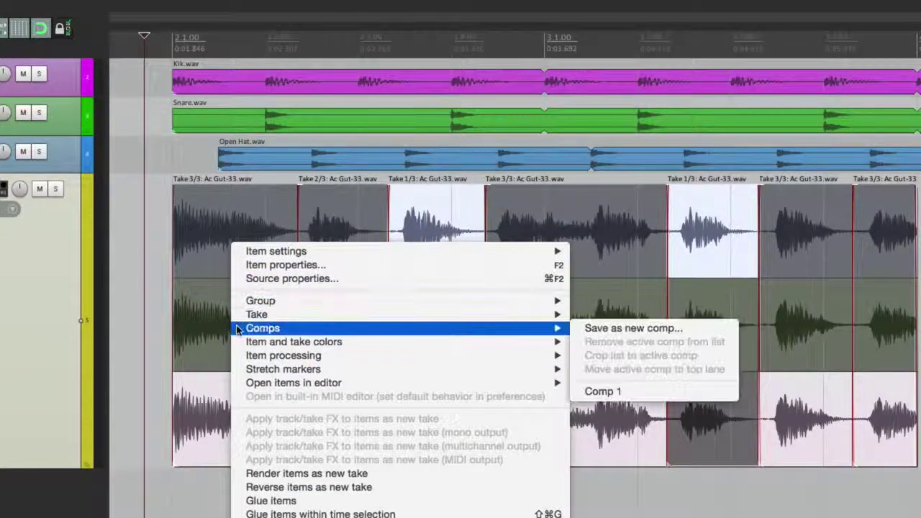
left_click(633, 328)
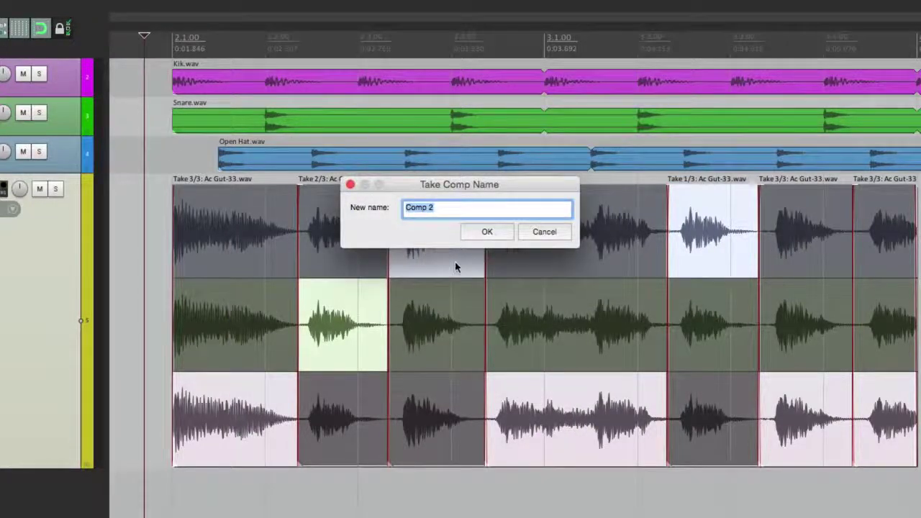
left_click(487, 232)
left_click(161, 265)
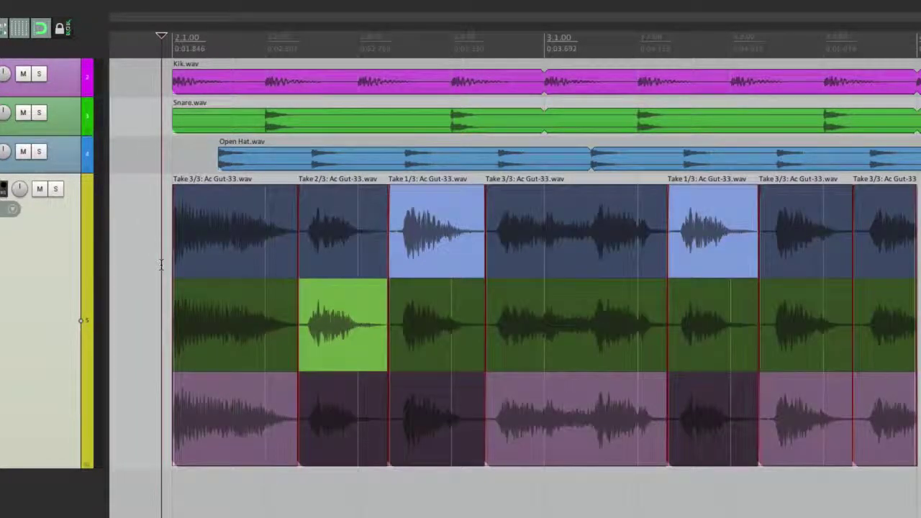
- Select all the Ac Gut segments and recall the saved Comp 1
left_click(210, 225)
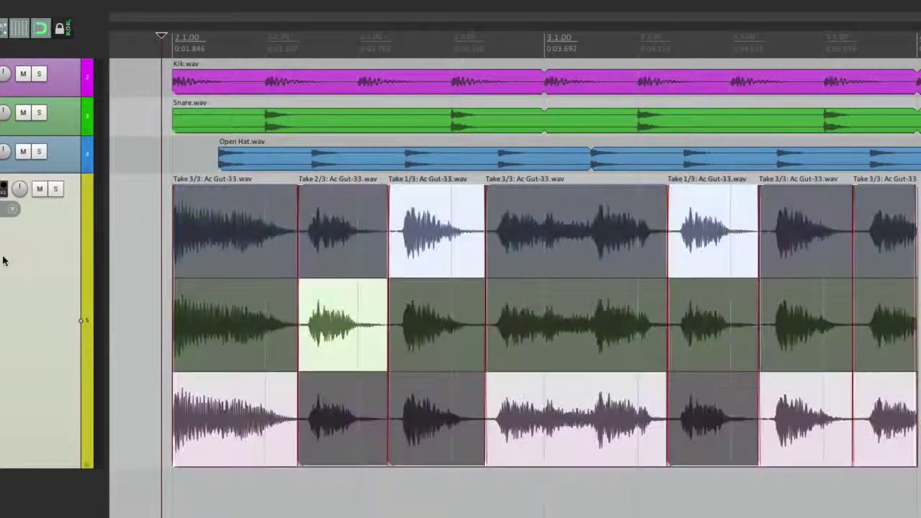
right_click(210, 225)
mouse_move(503, 310)
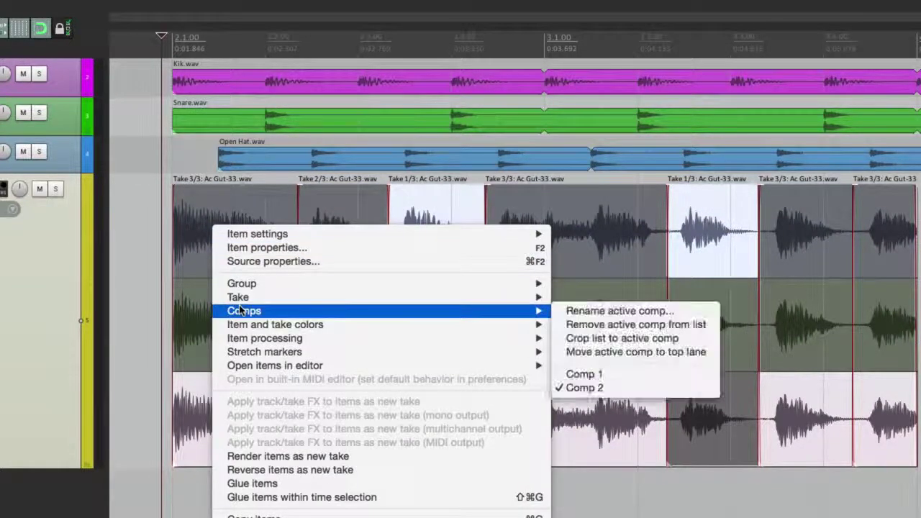
left_click(678, 374)
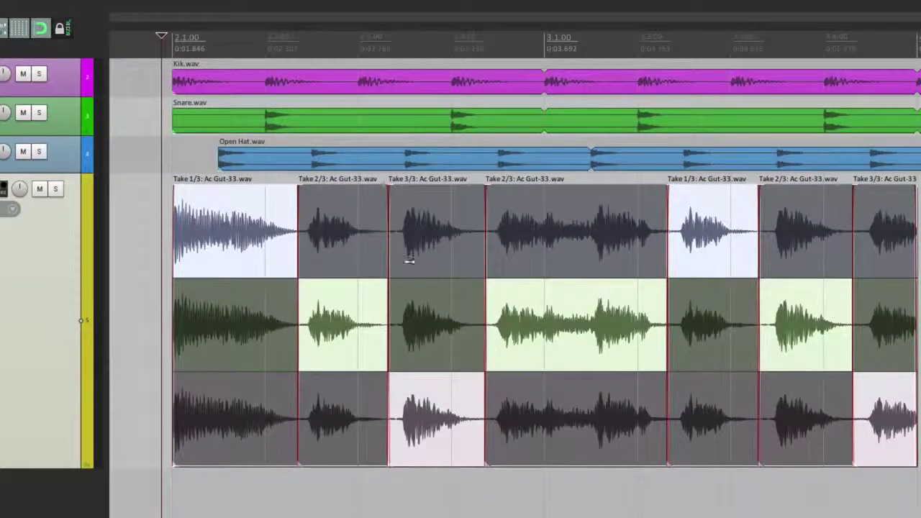
- Recall the saved Comp 2 on the Ac Gut segments and deselect them
left_click(155, 282)
right_click(263, 211)
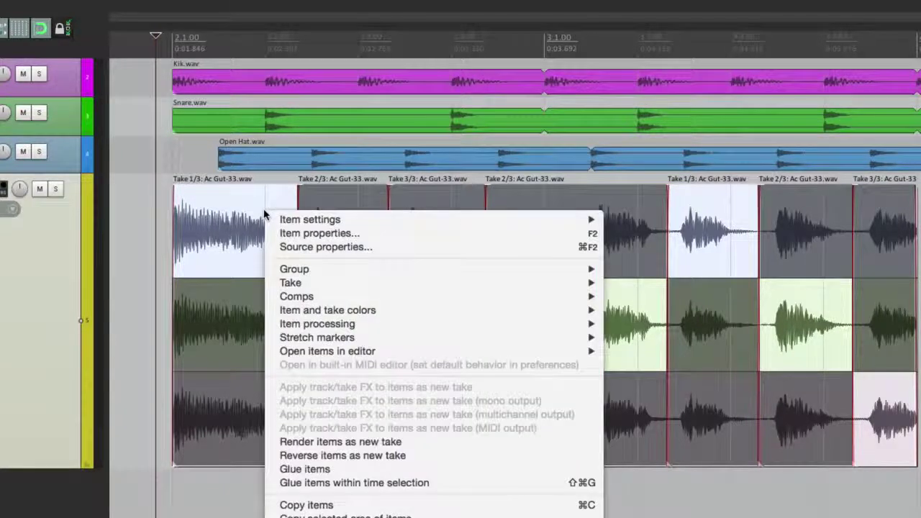
mouse_move(296, 296)
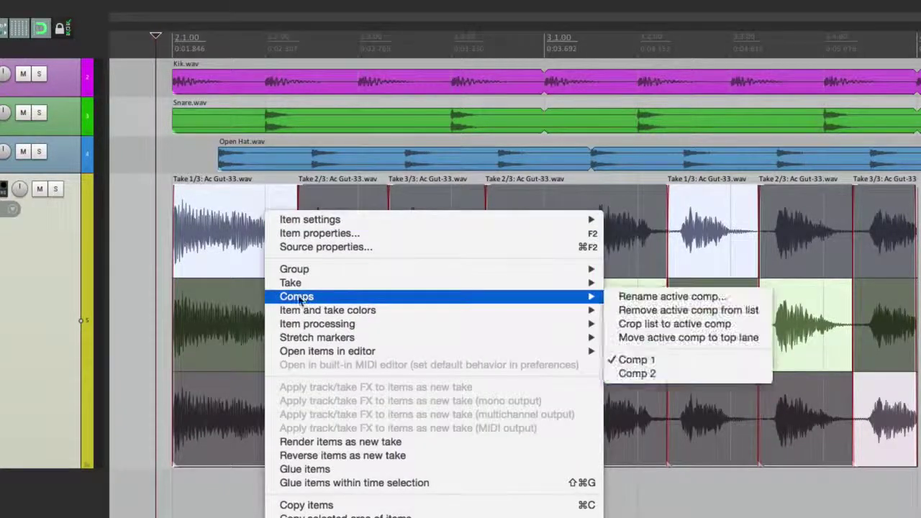
left_click(710, 374)
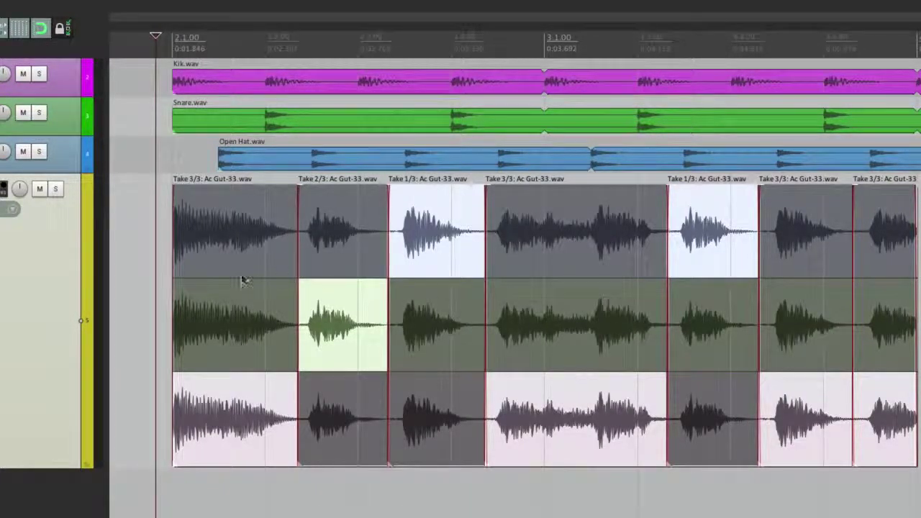
left_click(153, 280)
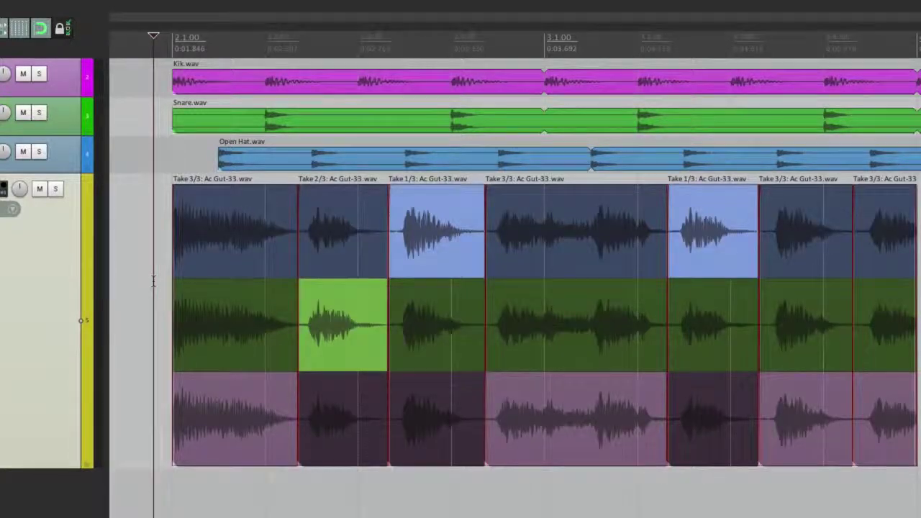
- Try cropping all the Ac Gut segments to their active takes, and undo the crop
double_click(61, 288)
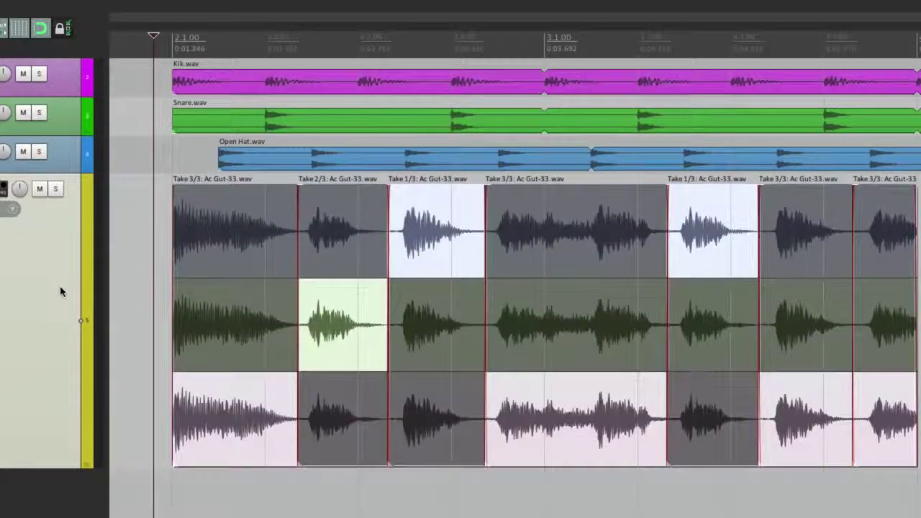
right_click(205, 227)
mouse_move(235, 311)
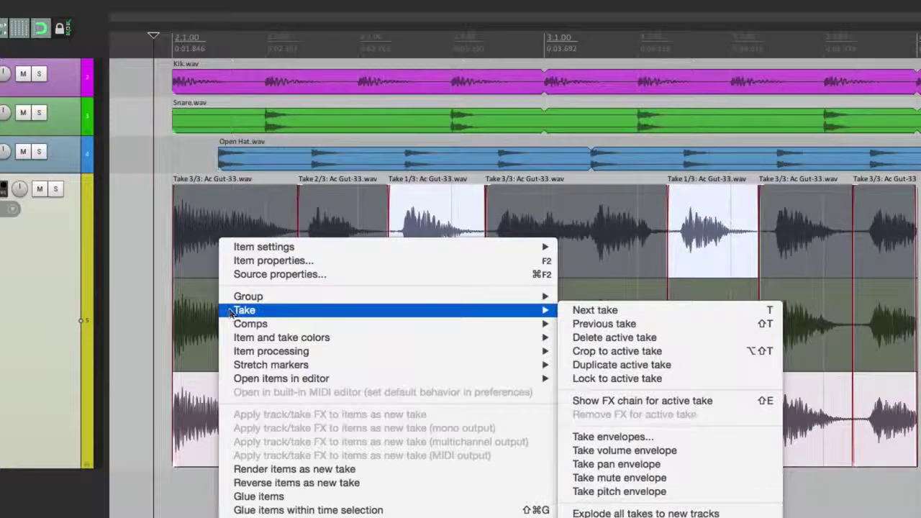
left_click(658, 353)
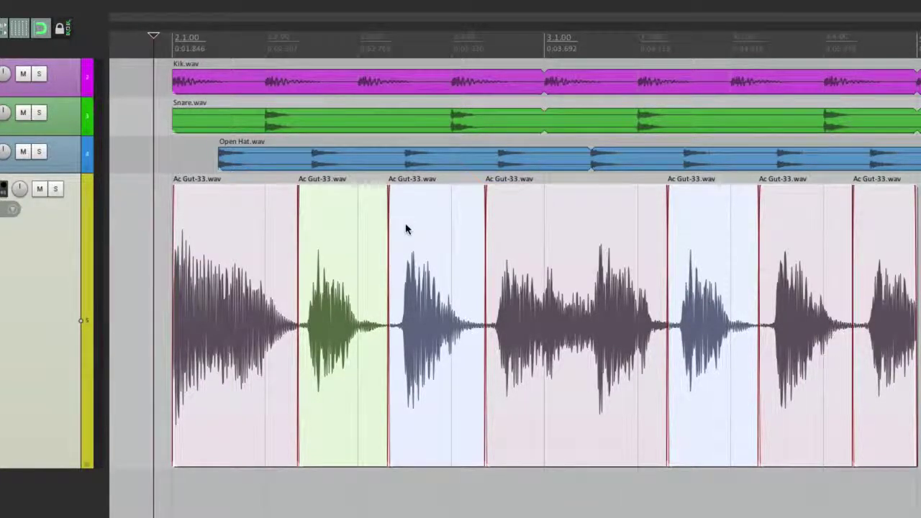
key("ctrl+z")
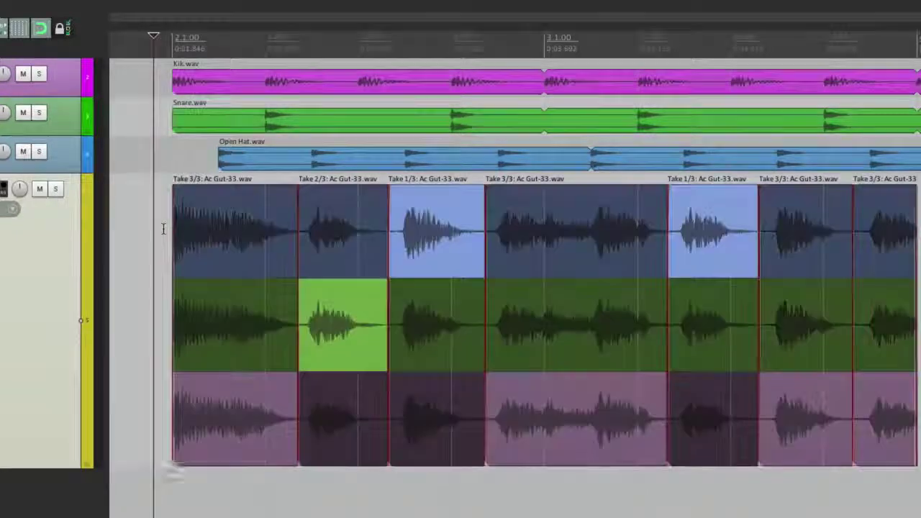
- Turn off the display of all takes in lanes so only the active takes show
left_click(222, 204)
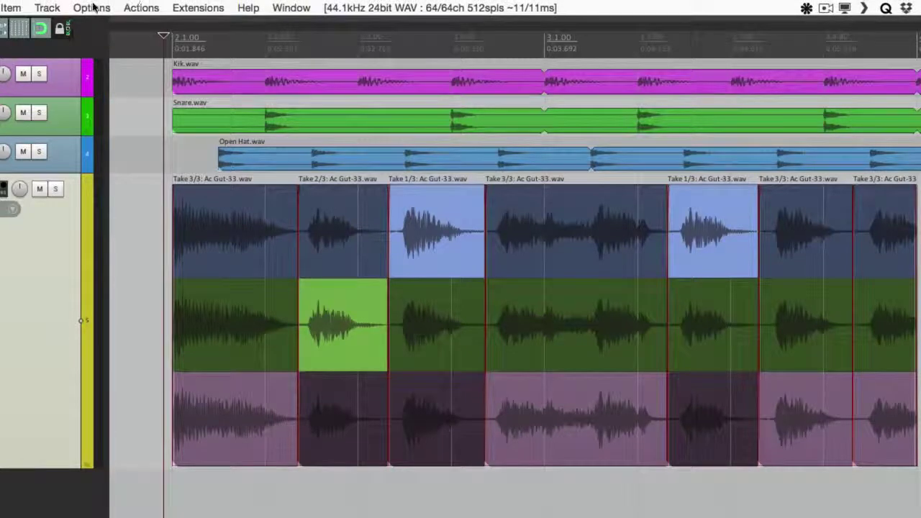
left_click(92, 8)
left_click(89, 128)
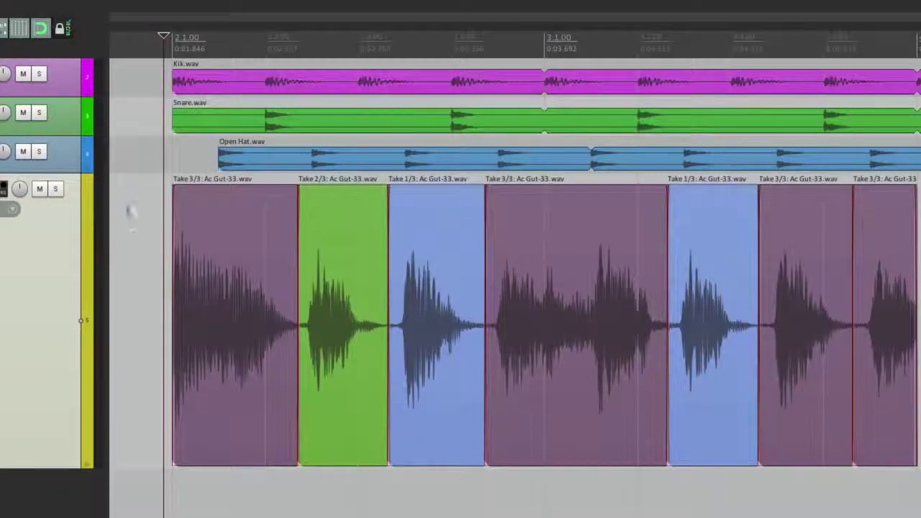
left_click(133, 230)
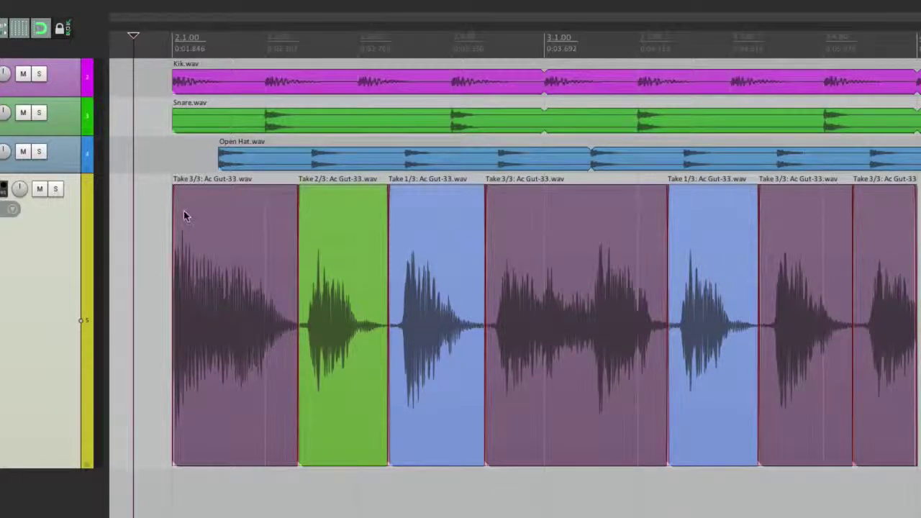
- Cycle the first Ac Gut segment through its takes back to take 3 and switch the second segment to take 1
left_click(228, 241)
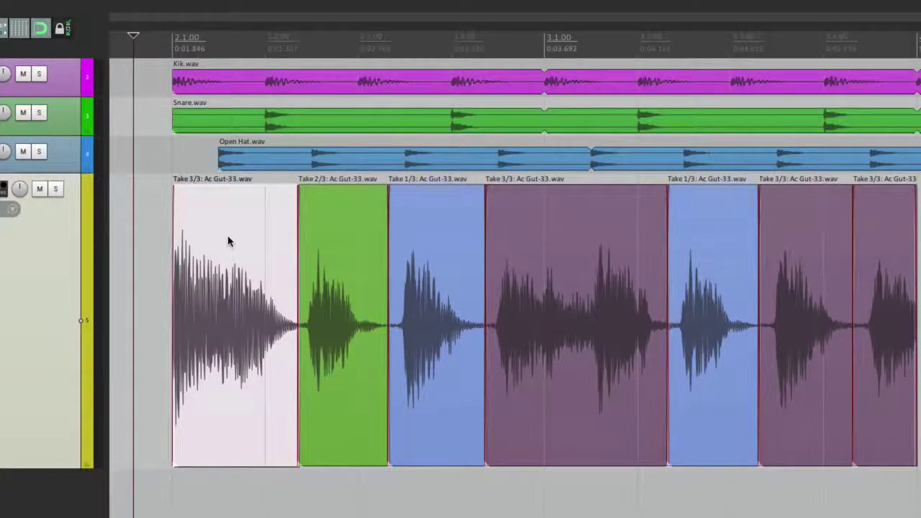
key("t")
key("t")
key("t")
left_click(337, 227)
key("t")
key("t")
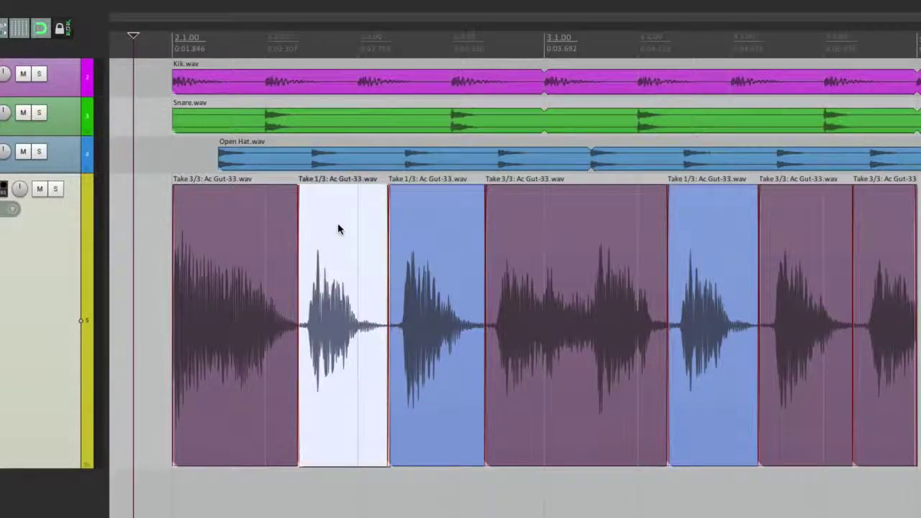
left_click(158, 222)
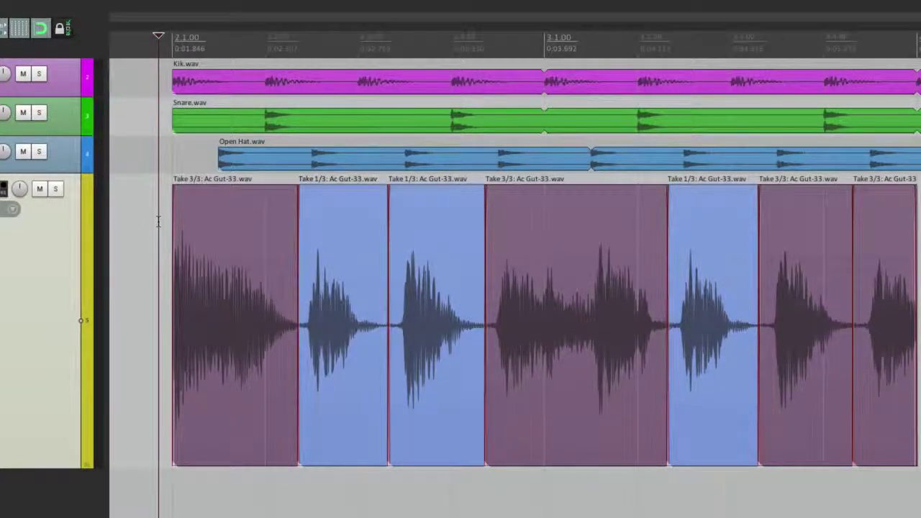
- Select all the Ac Gut segments and save the current arrangement as a new comp named Comp 3
double_click(53, 223)
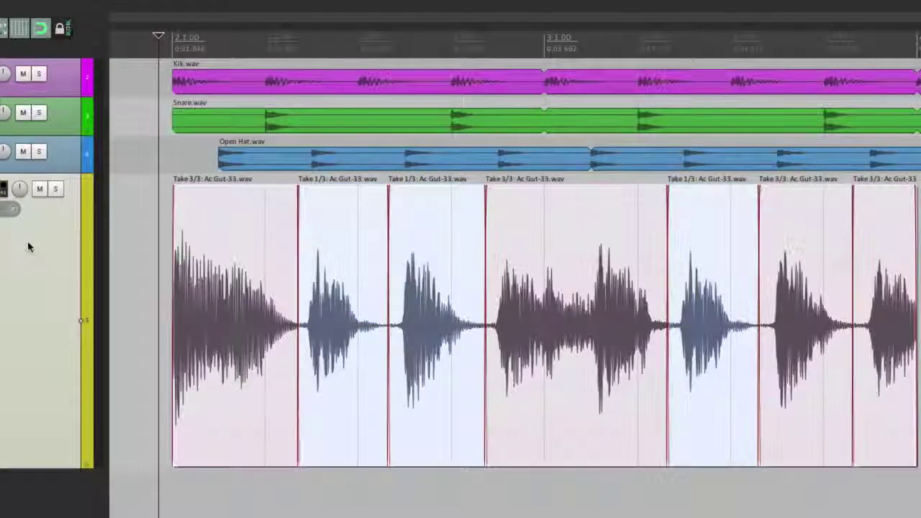
right_click(206, 225)
mouse_move(248, 306)
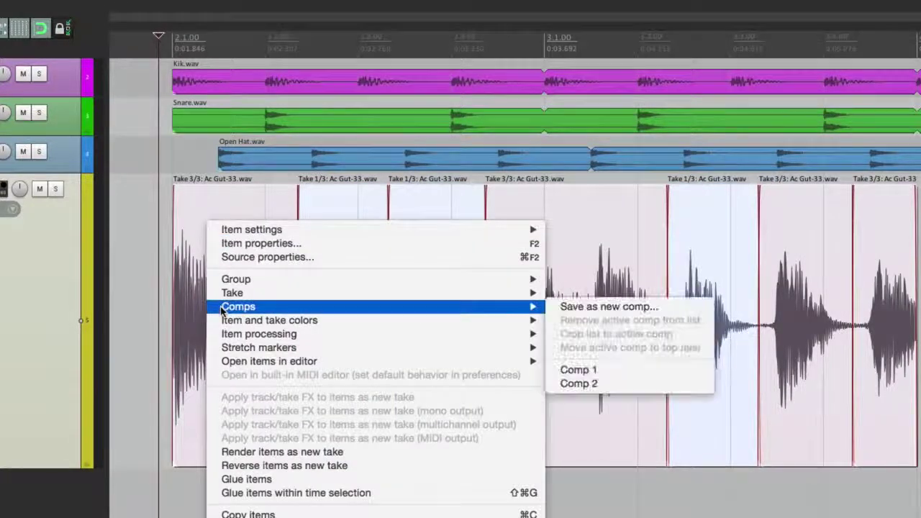
left_click(592, 307)
left_click(494, 237)
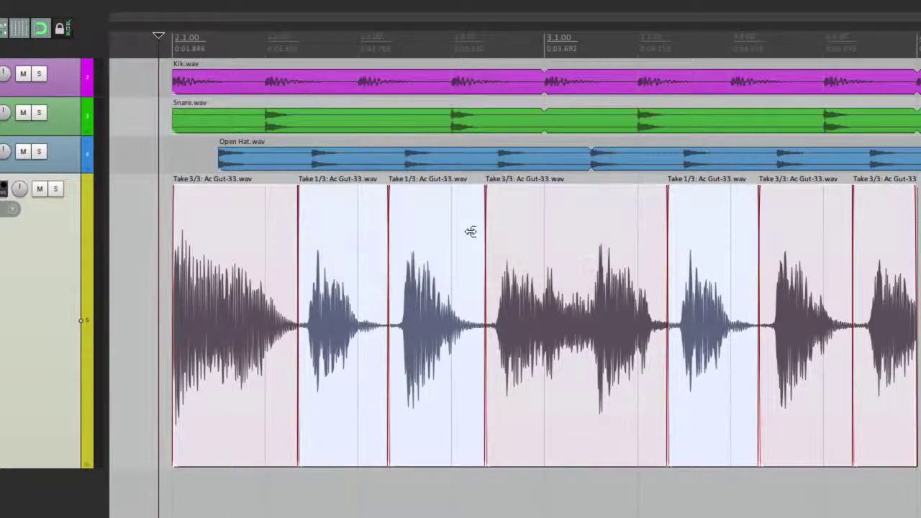
- Recall Comp 1 and then Comp 2 on the selected Ac Gut segments to compare them
right_click(239, 242)
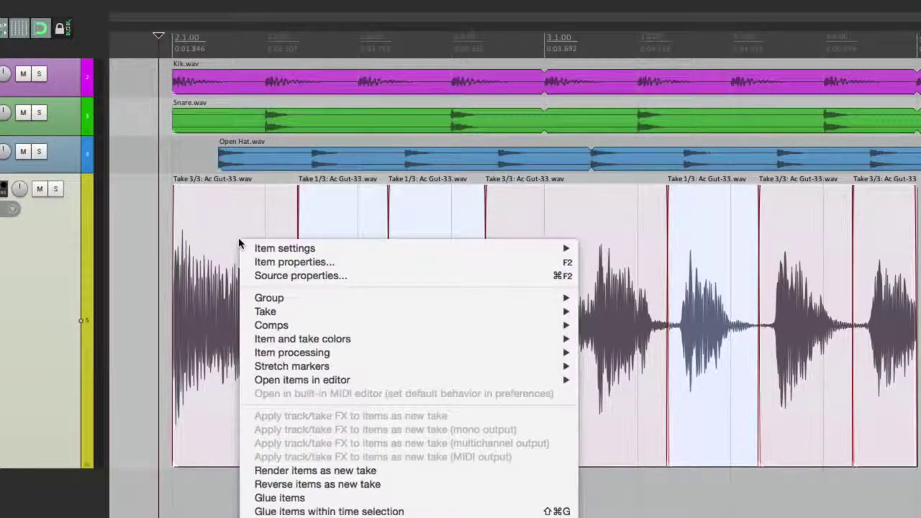
mouse_move(255, 325)
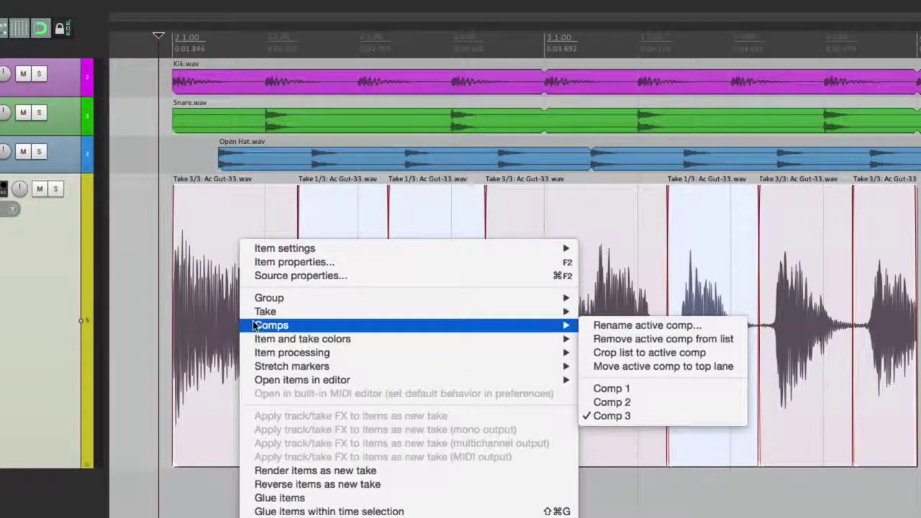
left_click(710, 387)
right_click(246, 288)
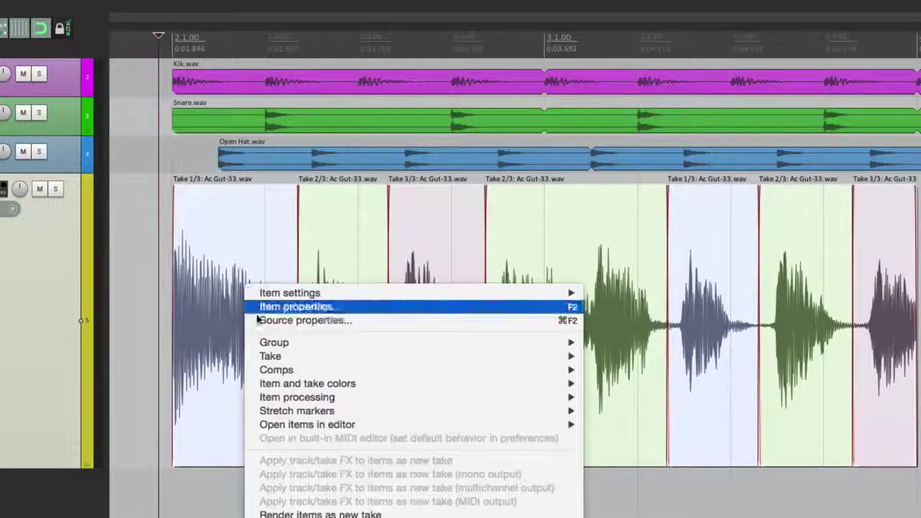
mouse_move(254, 369)
left_click(727, 446)
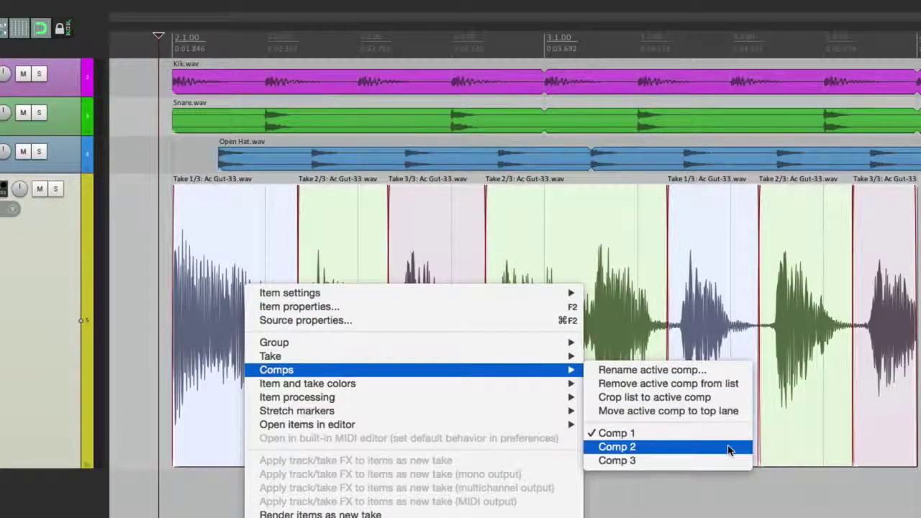
- Recall the saved Comp 3 on the Ac Gut segments and clear the selection
right_click(269, 254)
mouse_move(302, 343)
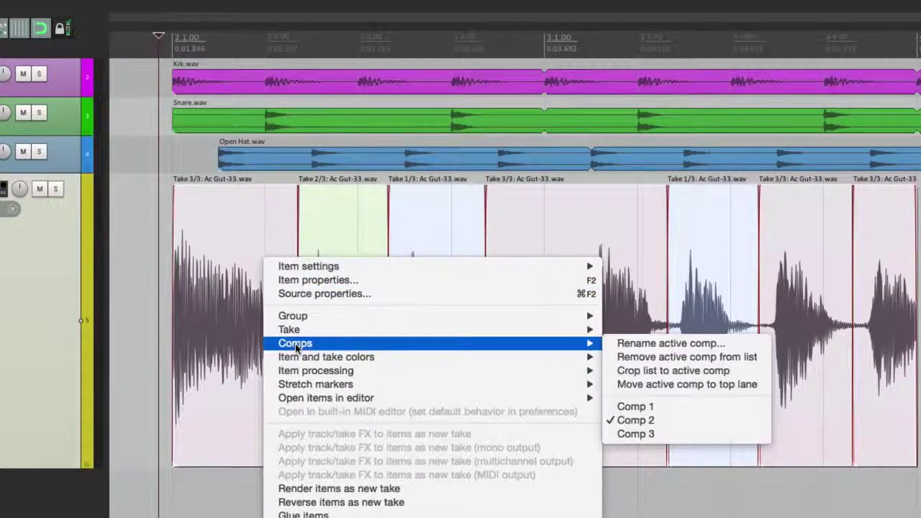
left_click(685, 441)
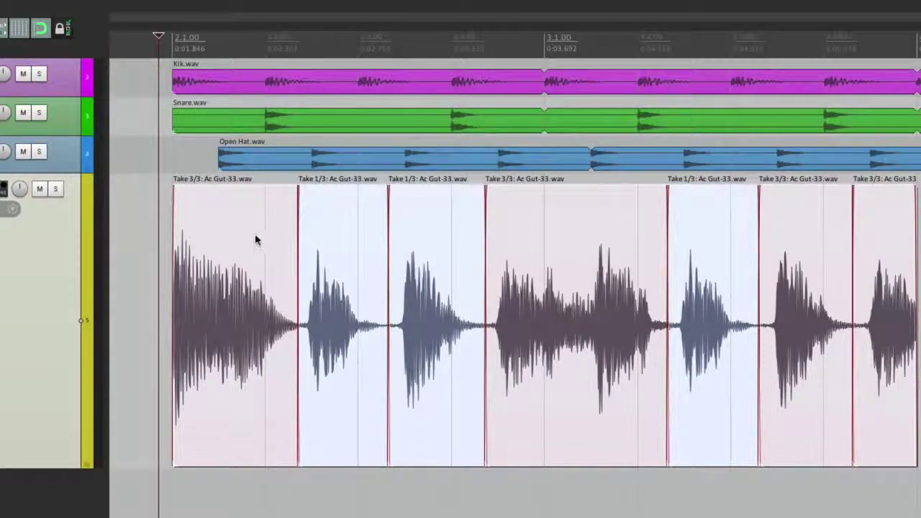
left_click(153, 263)
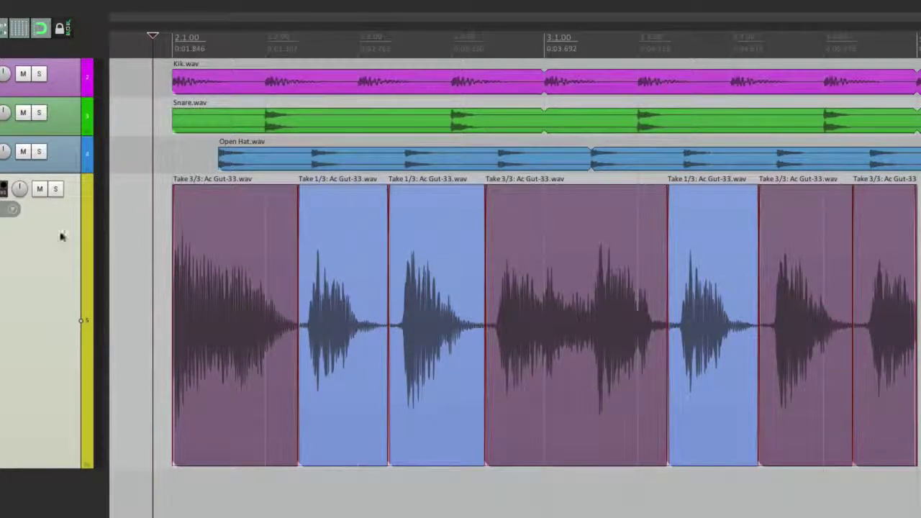
- Select all the Ac Gut segments, crop them to their active takes and deselect them
left_click(228, 214)
right_click(236, 224)
mouse_move(247, 293)
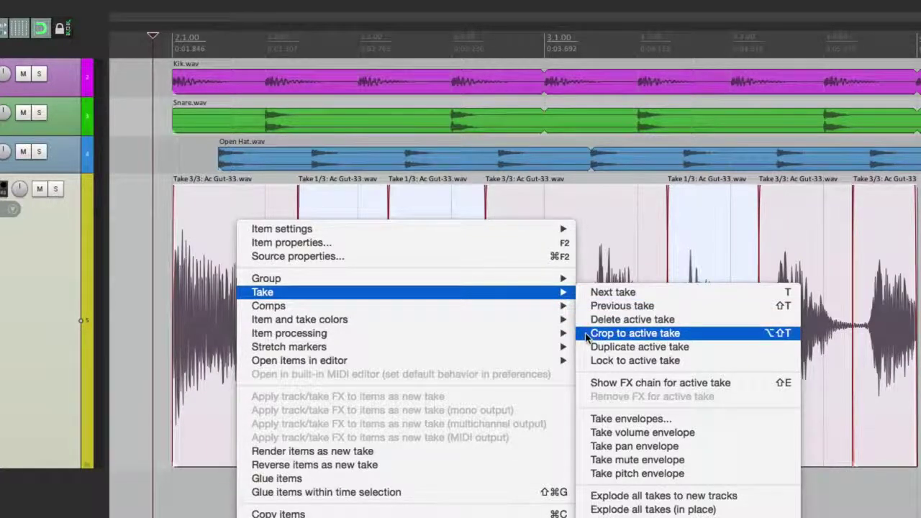
left_click(587, 334)
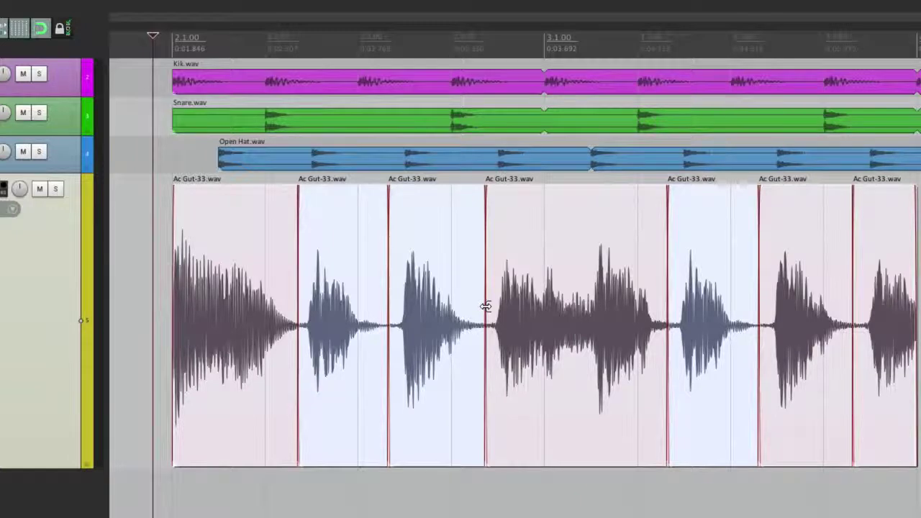
double_click(163, 257)
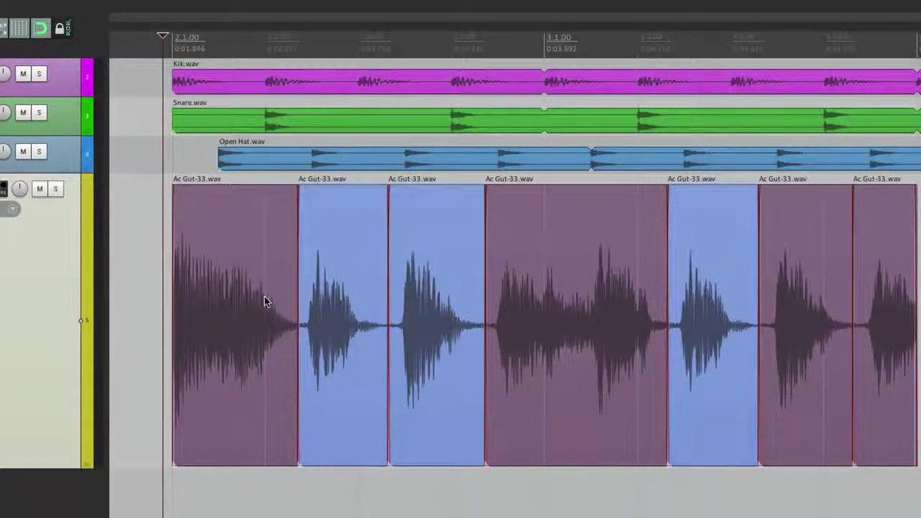
- Fine-tune the crossfaded boundaries between Ac Gut segments, shifting the first slightly later and the one before the fifth segment slightly earlier
scroll(264, 296, "up", 5)
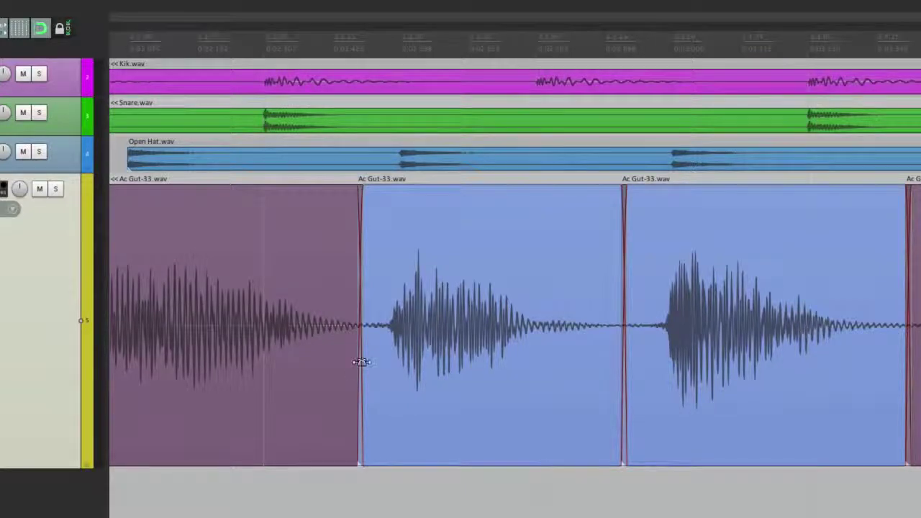
mouse_move(360, 361)
left_mouse_down()
mouse_move(288, 372)
mouse_move(371, 366)
left_mouse_up()
mouse_move(623, 342)
left_mouse_down()
mouse_move(651, 346)
mouse_move(608, 352)
mouse_move(624, 351)
left_mouse_up()
scroll(588, 360, "right", 10)
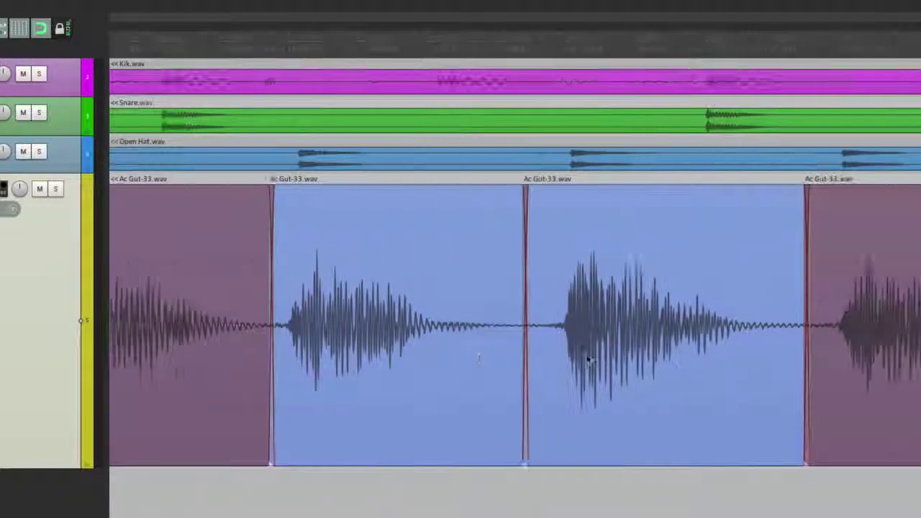
left_click_drag(489, 343, 493, 368)
scroll(482, 370, "right", 9)
left_click_drag(637, 353, 616, 353)
scroll(576, 349, "down", 8)
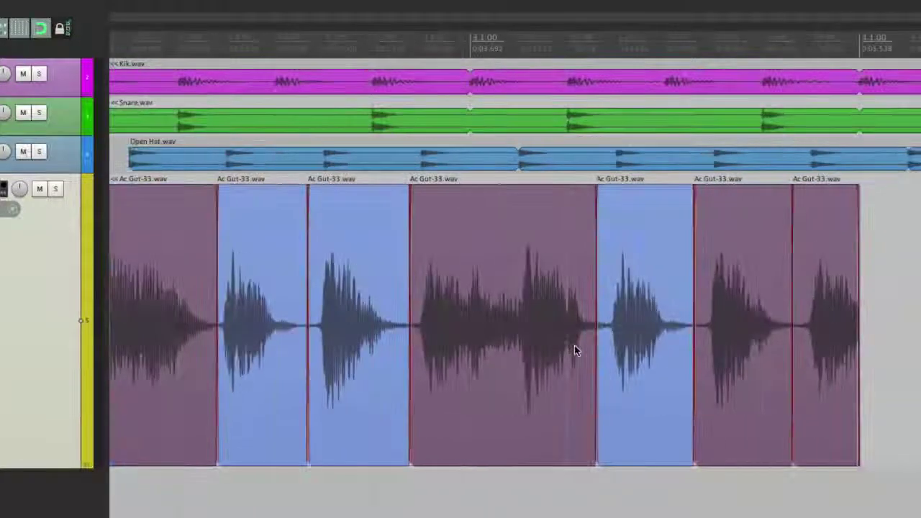
scroll(574, 345, "right", 7)
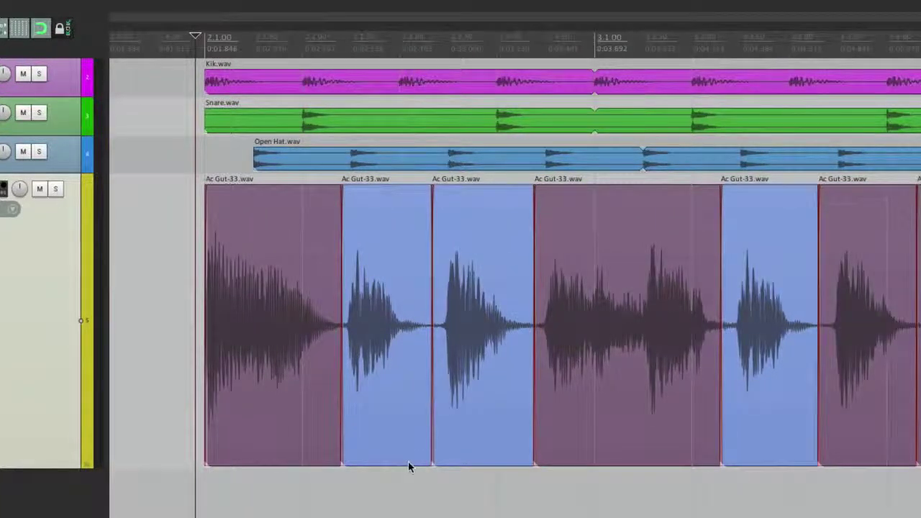